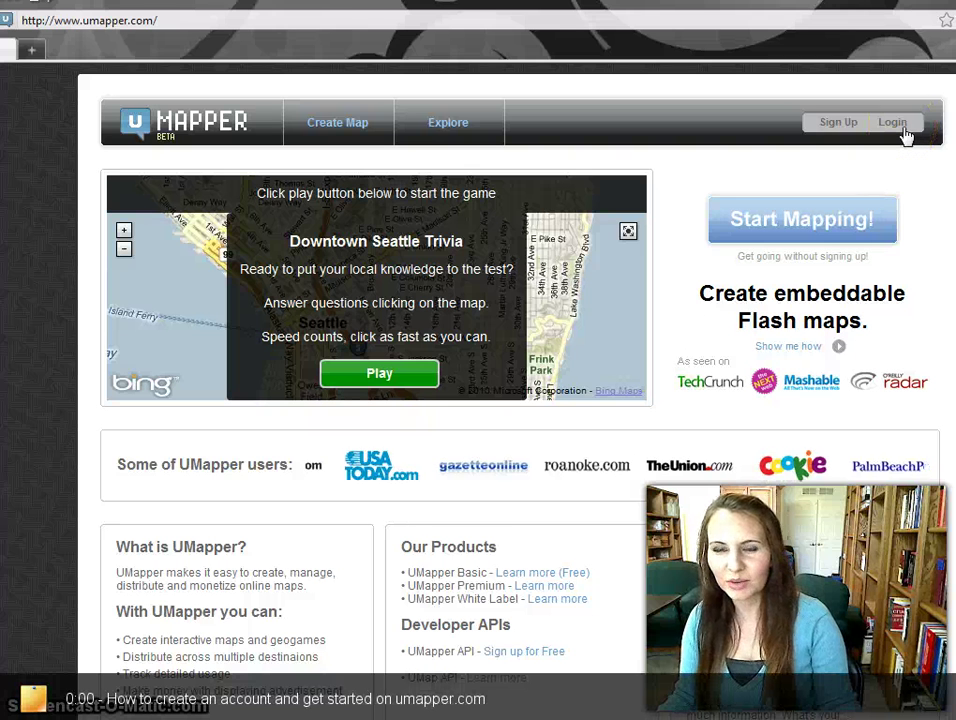
Go from the UMapper home page to the Sign Up page.
click(877, 125)
click(830, 122)
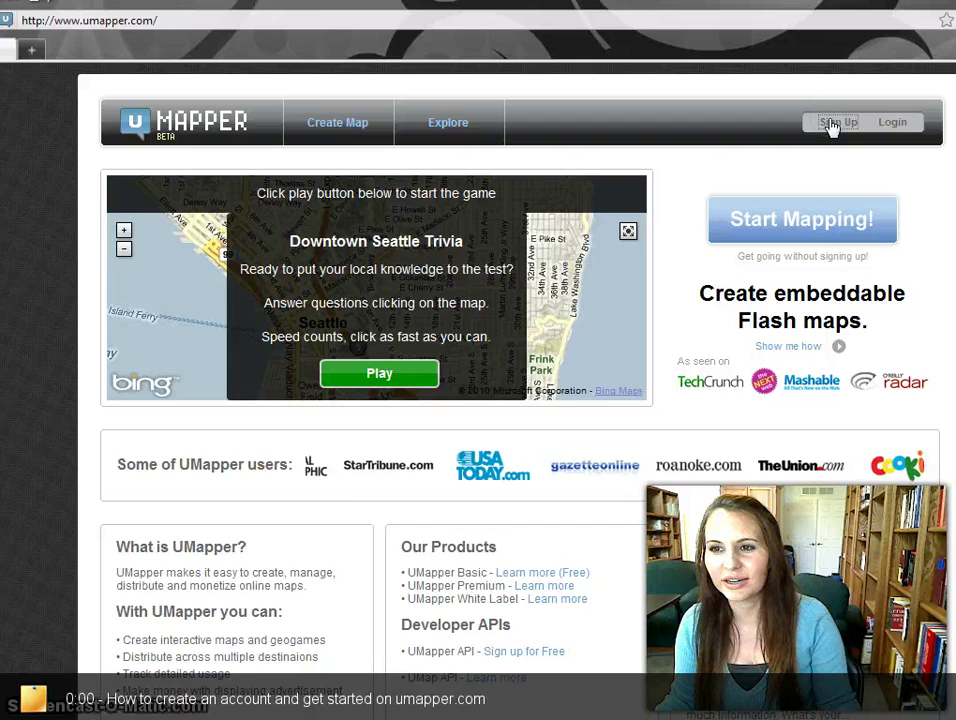
Enter the first name, last name and e-mail address in the sign-up form.
click(401, 156)
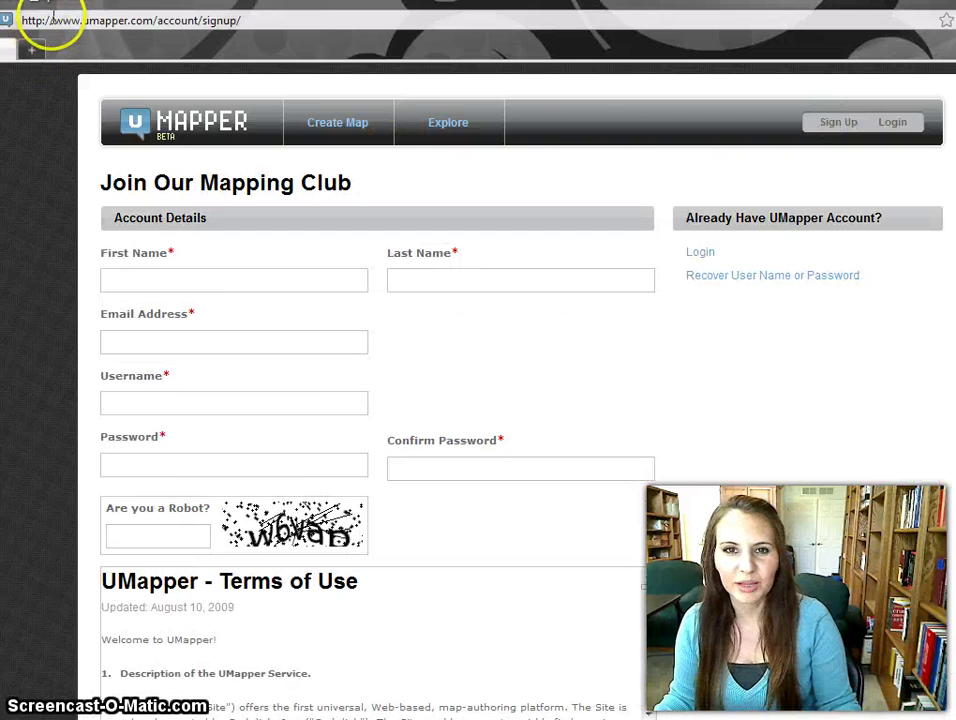
click(181, 274)
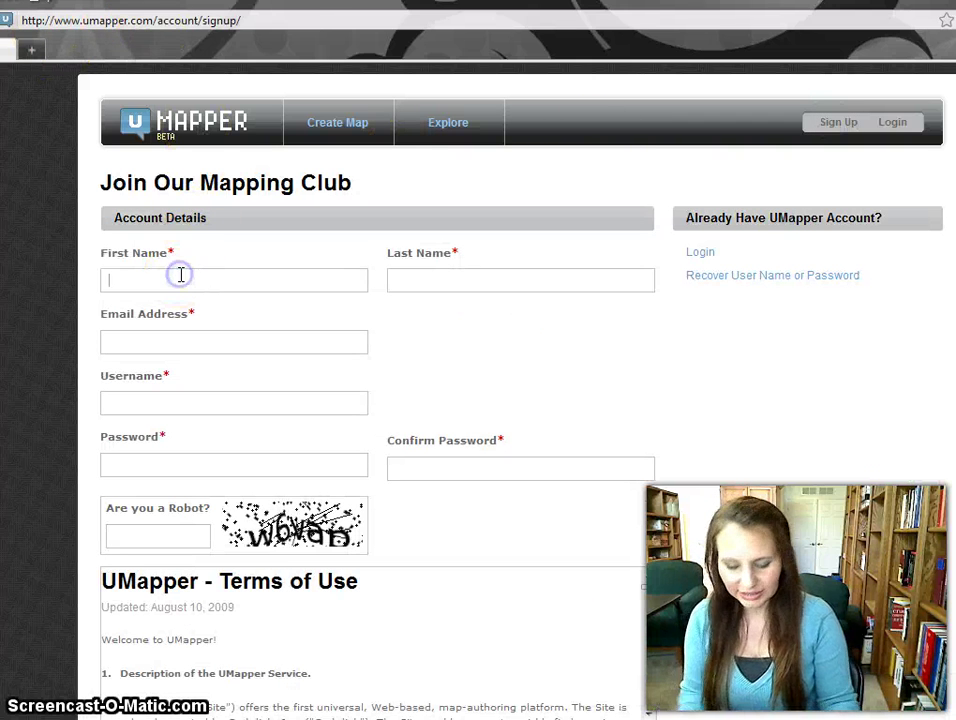
text(lucy)
key(Tab)
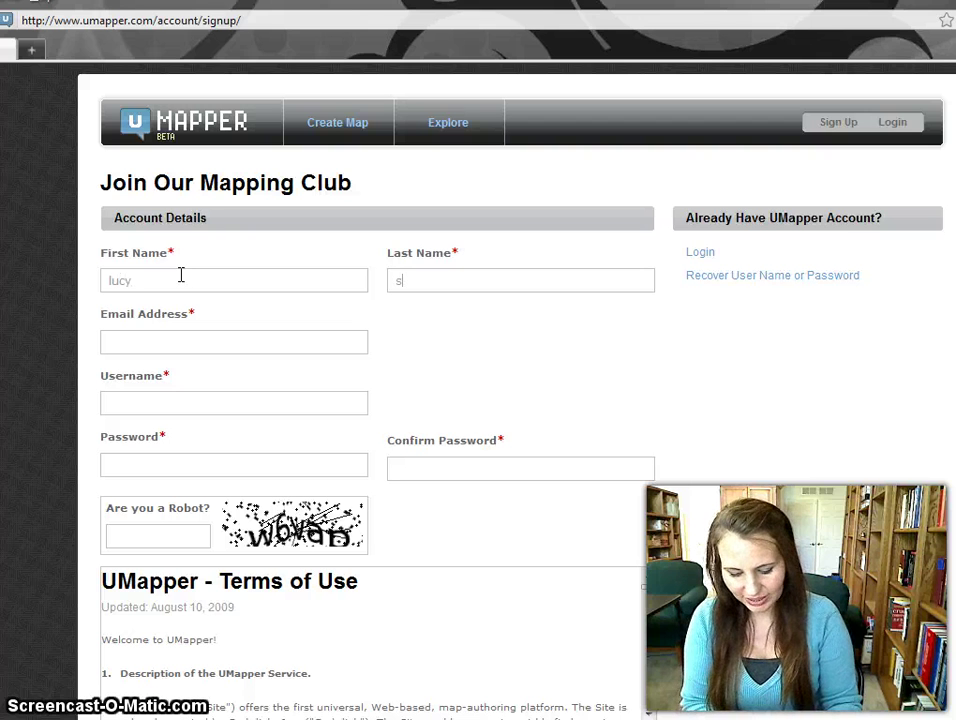
text(skywalker)
click(183, 343)
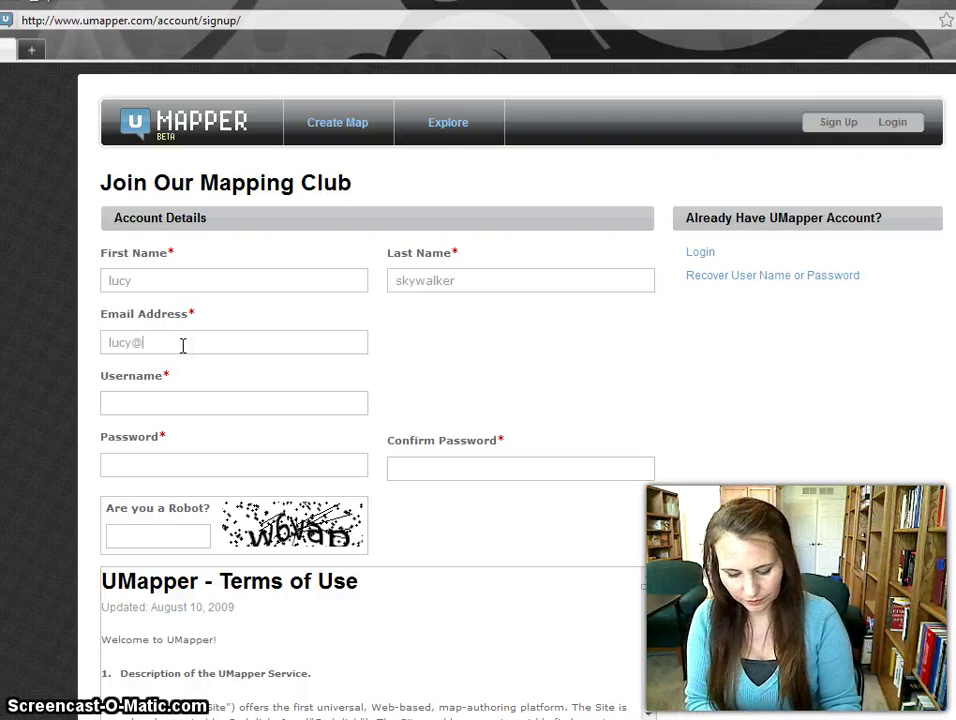
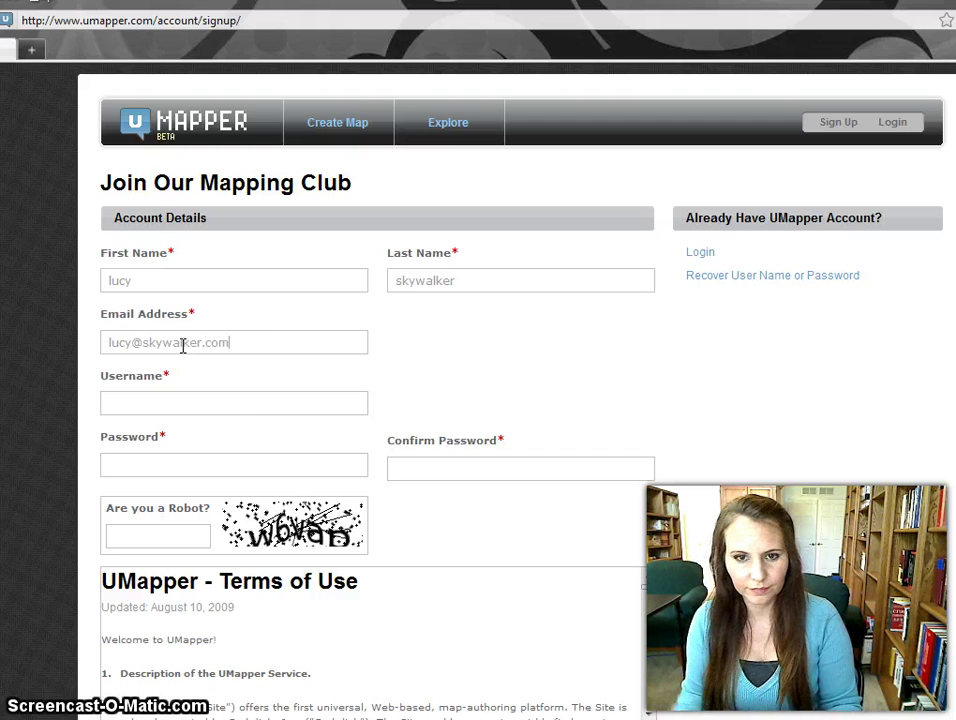
Fill in the username, password and the 'Are you a Robot?' captcha answer.
click(196, 397)
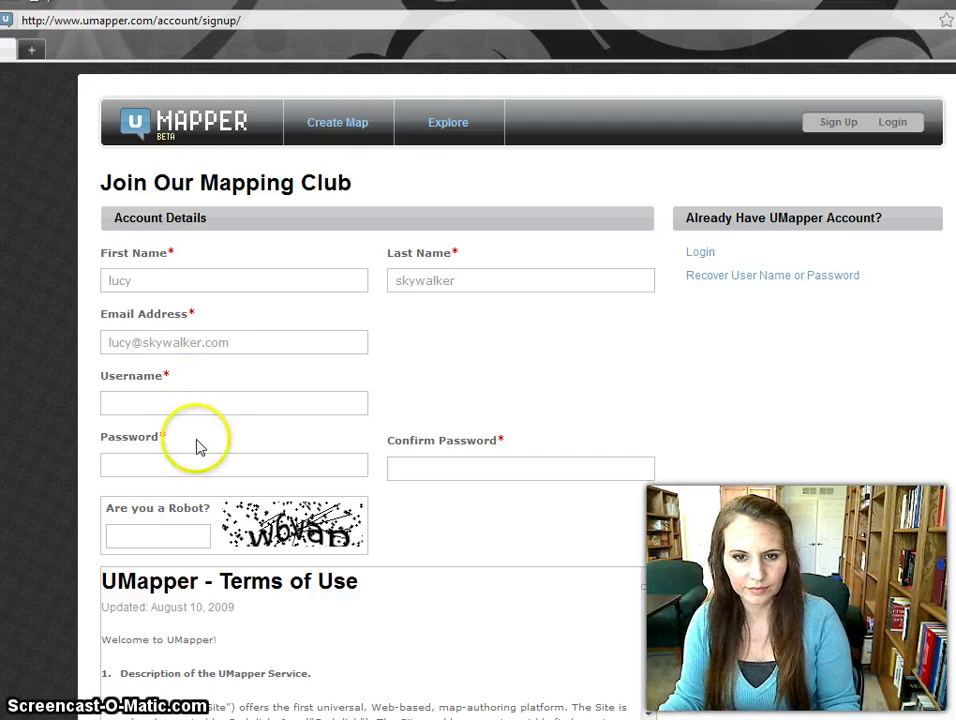
text(lucyinthesky)
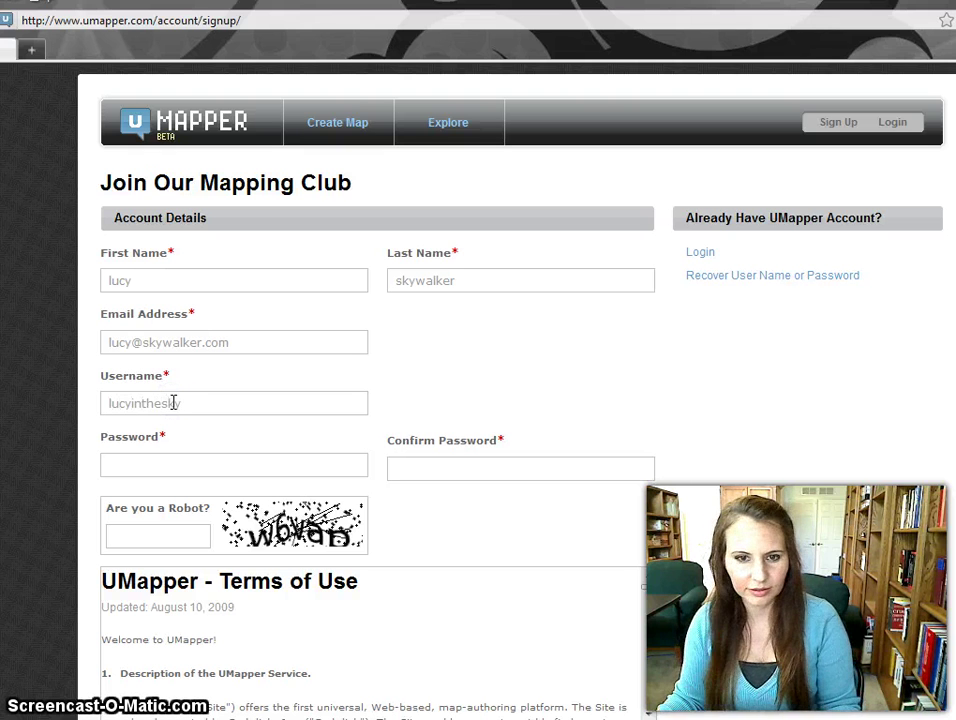
click(160, 458)
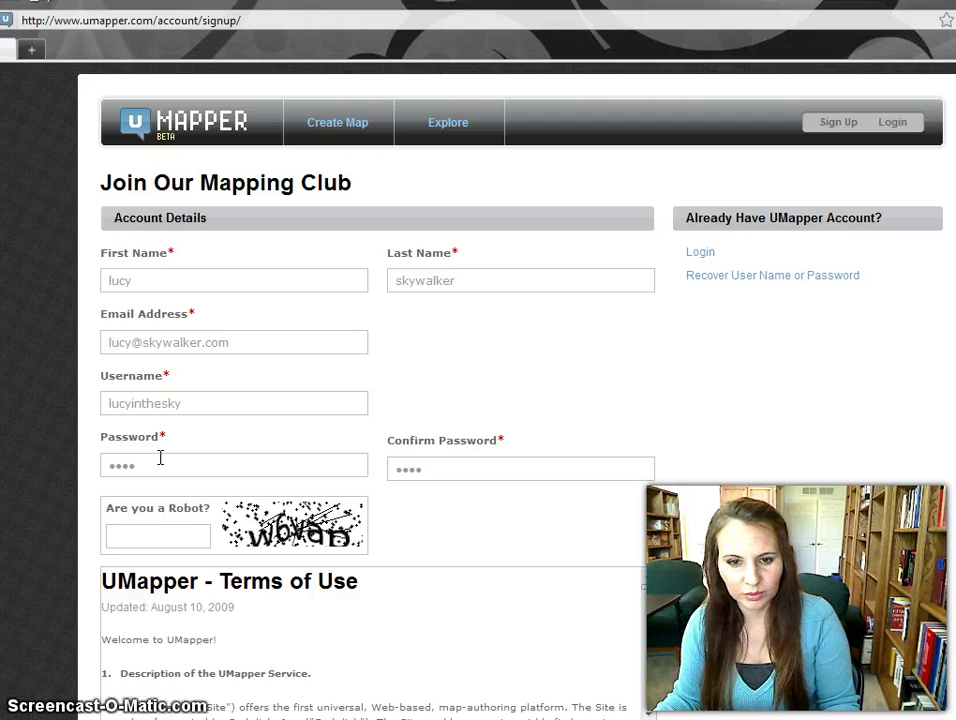
click(142, 531)
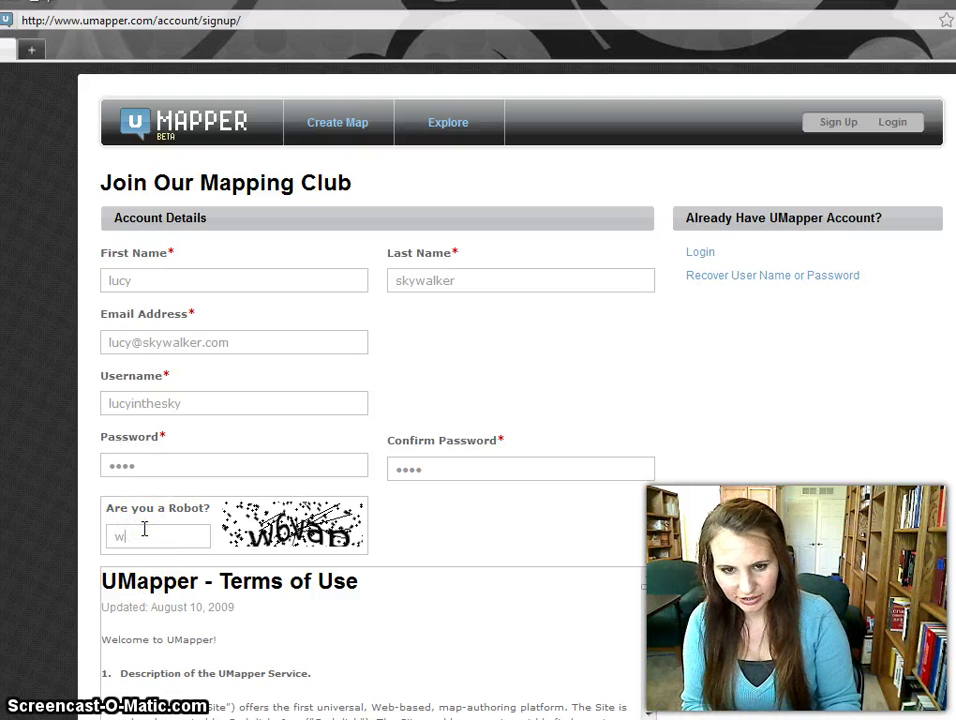
text(w6va)
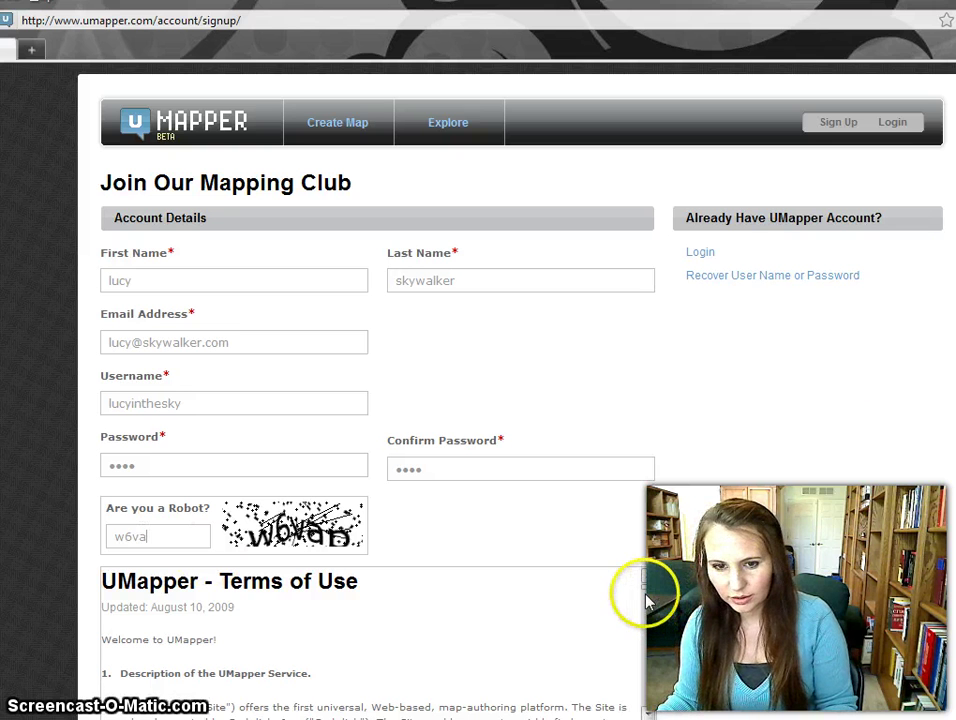
drag(645, 590, 655, 712)
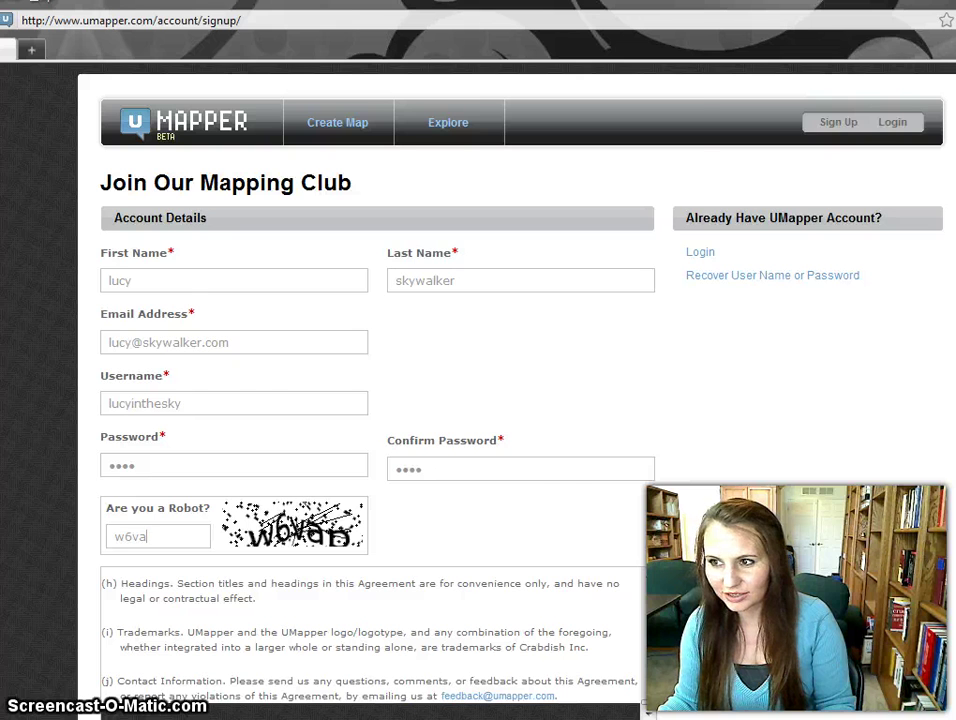
scroll(380, 400, down, 3)
Accept the Terms and Conditions, submit the sign-up, then switch to the Login page after rejection.
click(288, 525)
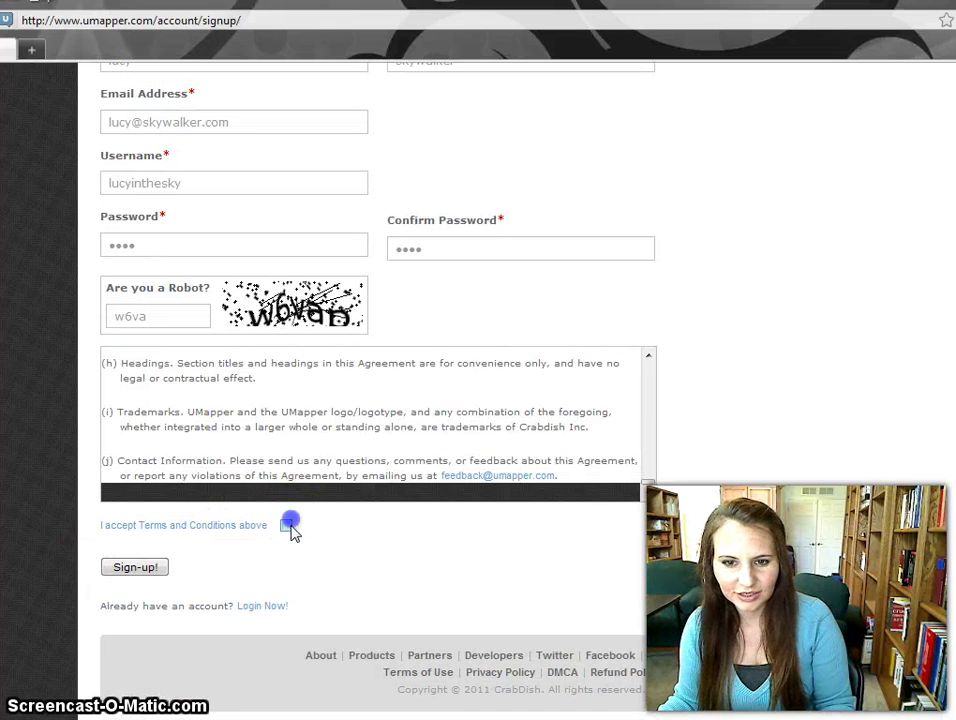
click(158, 569)
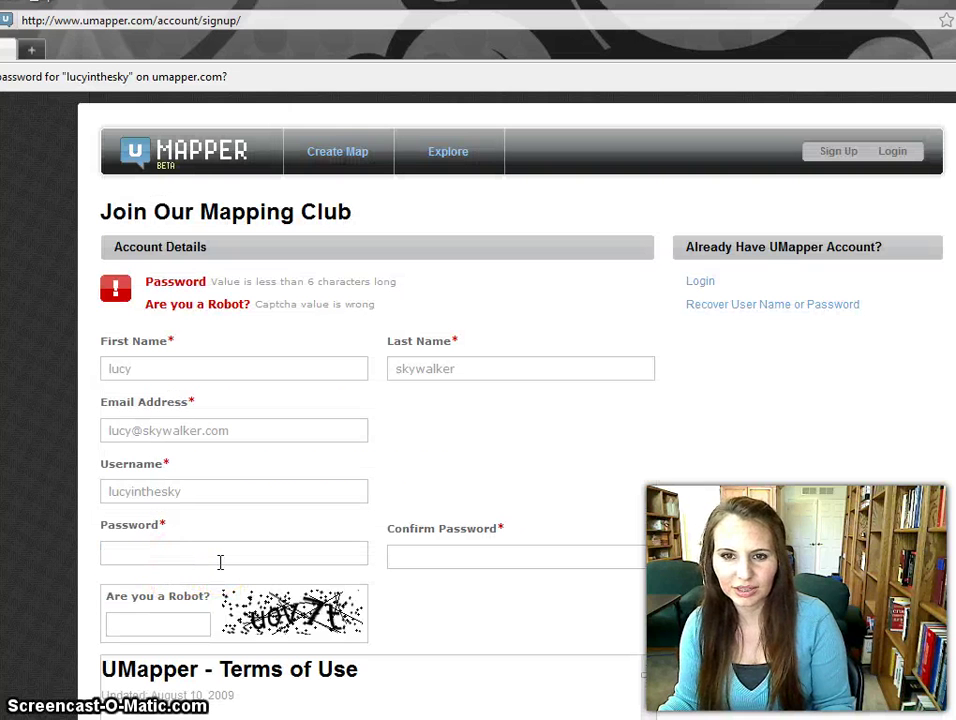
click(173, 627)
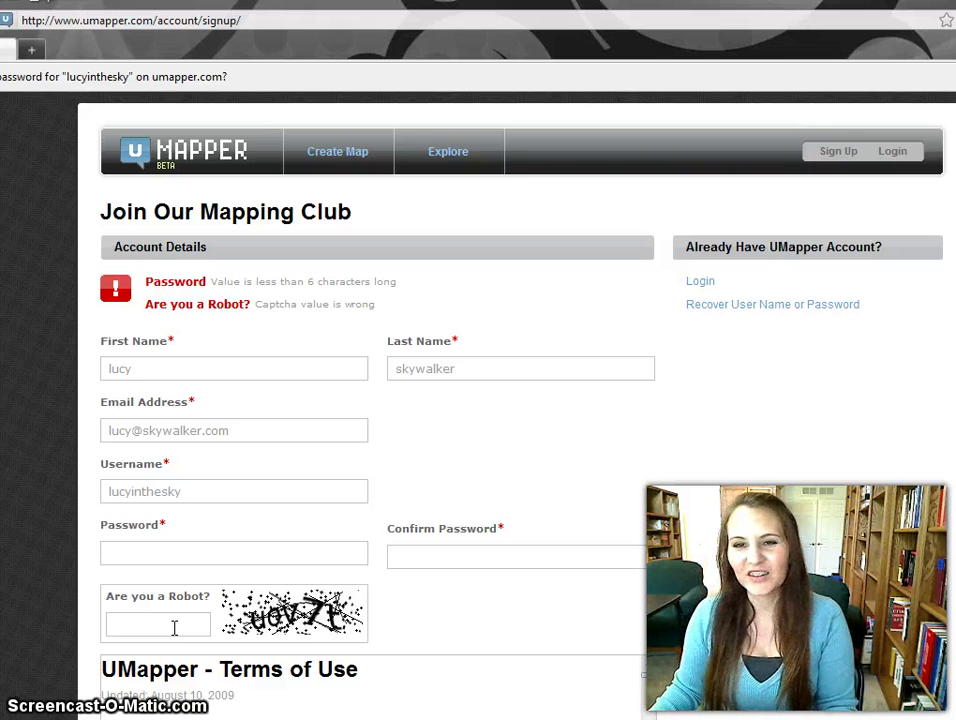
click(838, 150)
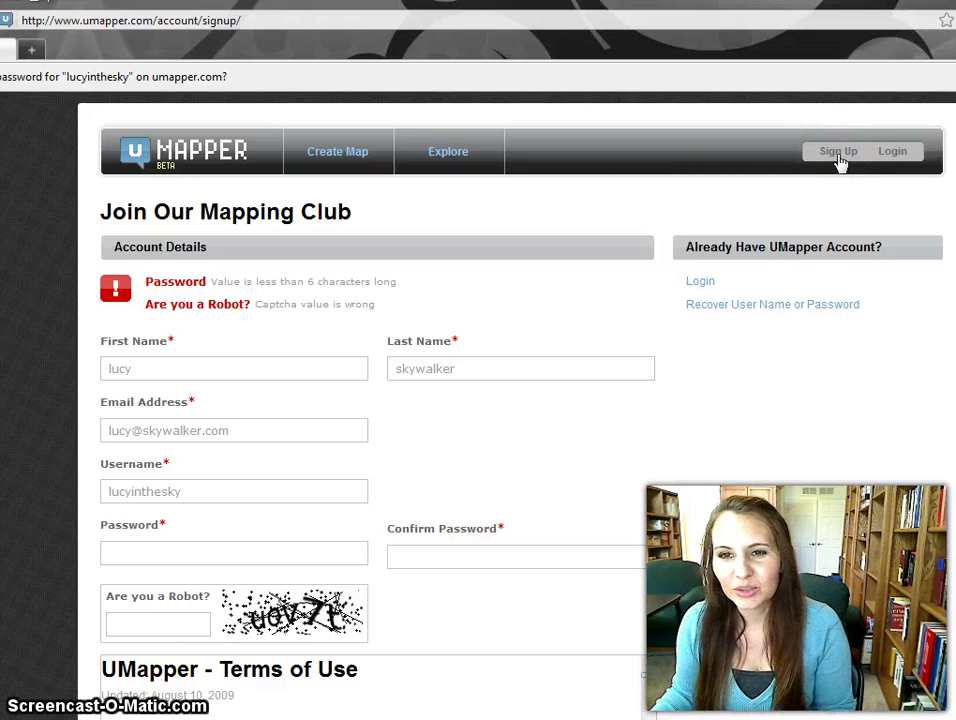
click(699, 282)
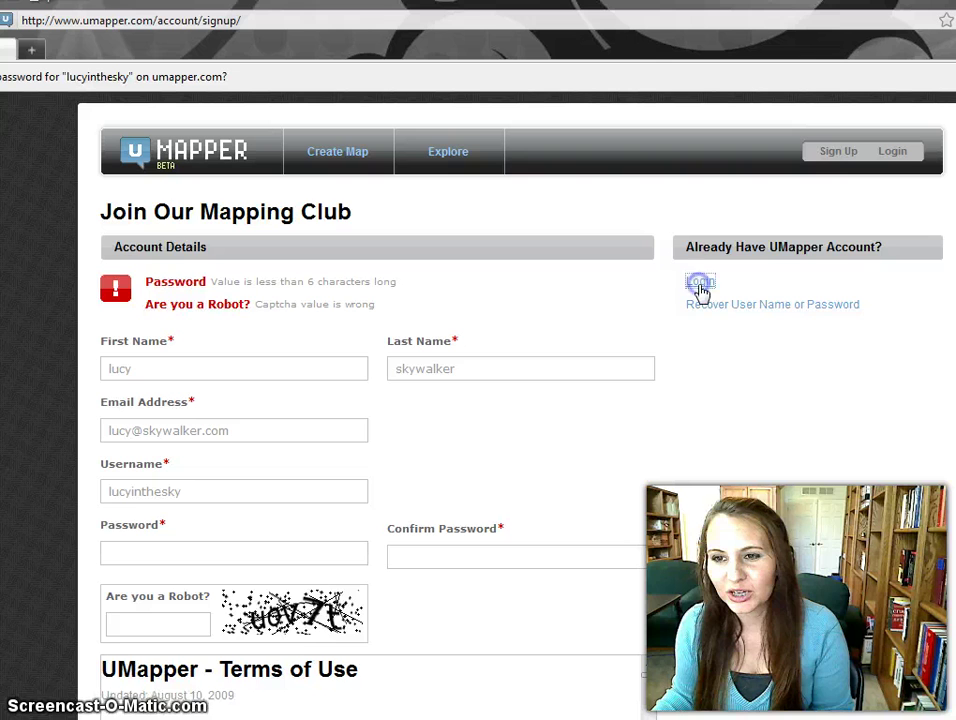
Log in with the existing account's username and password.
click(147, 310)
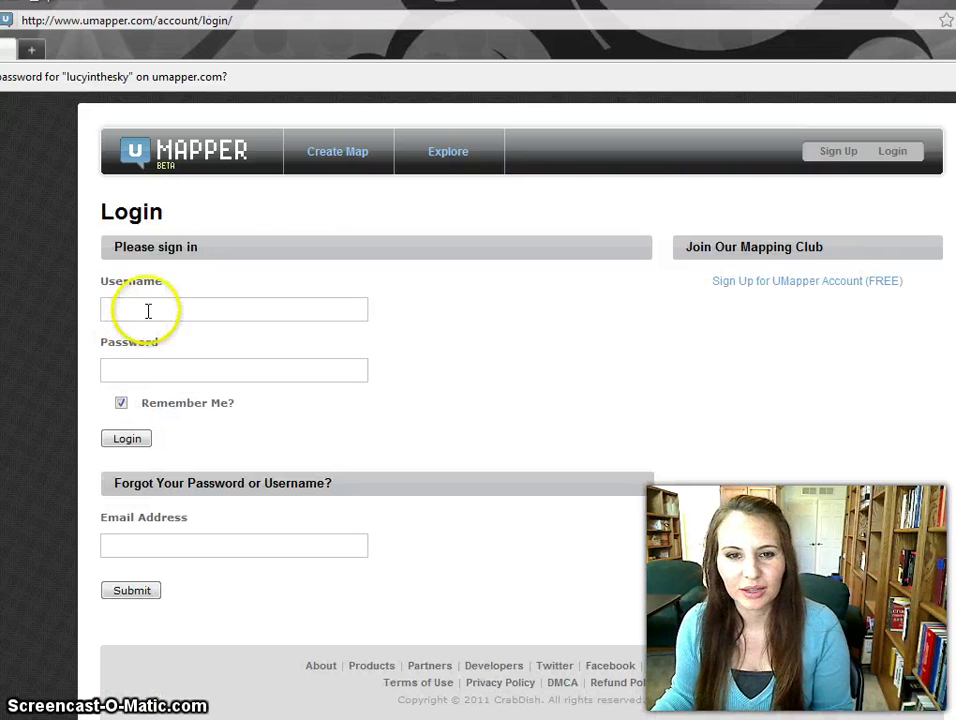
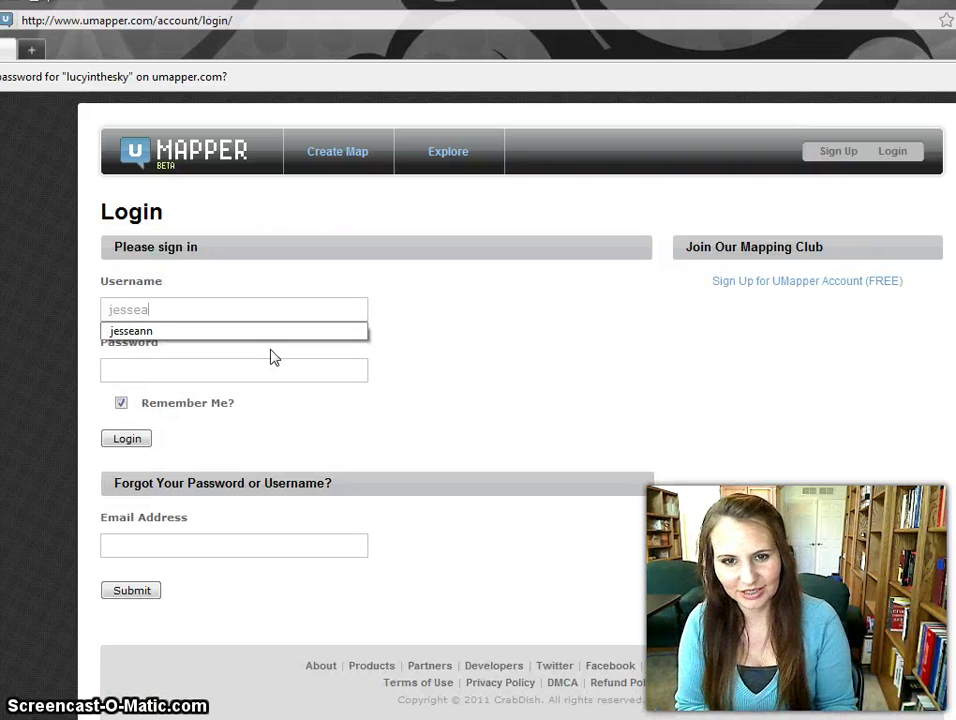
key(BackSpace)
key(BackSpace)
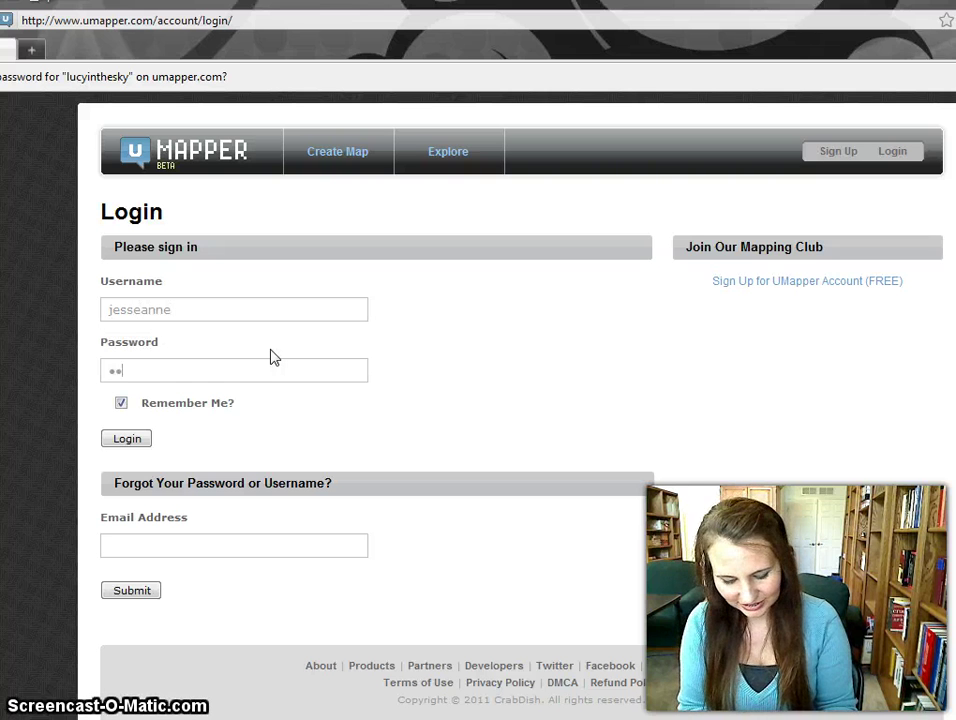
click(127, 436)
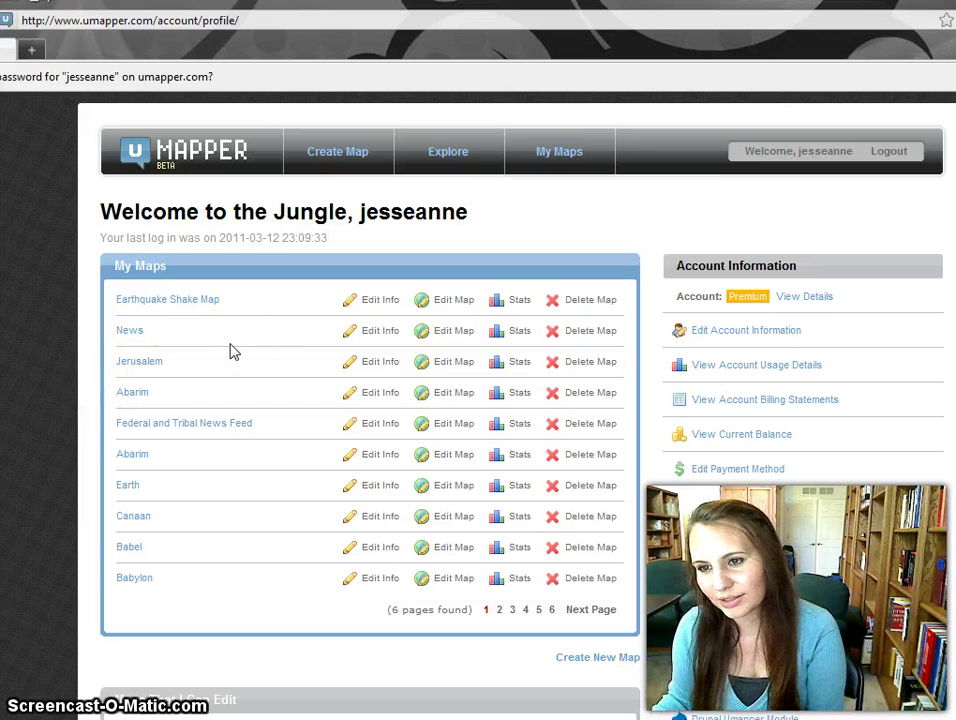
Start a new map from the Create Map tab on the profile page.
double_click(741, 295)
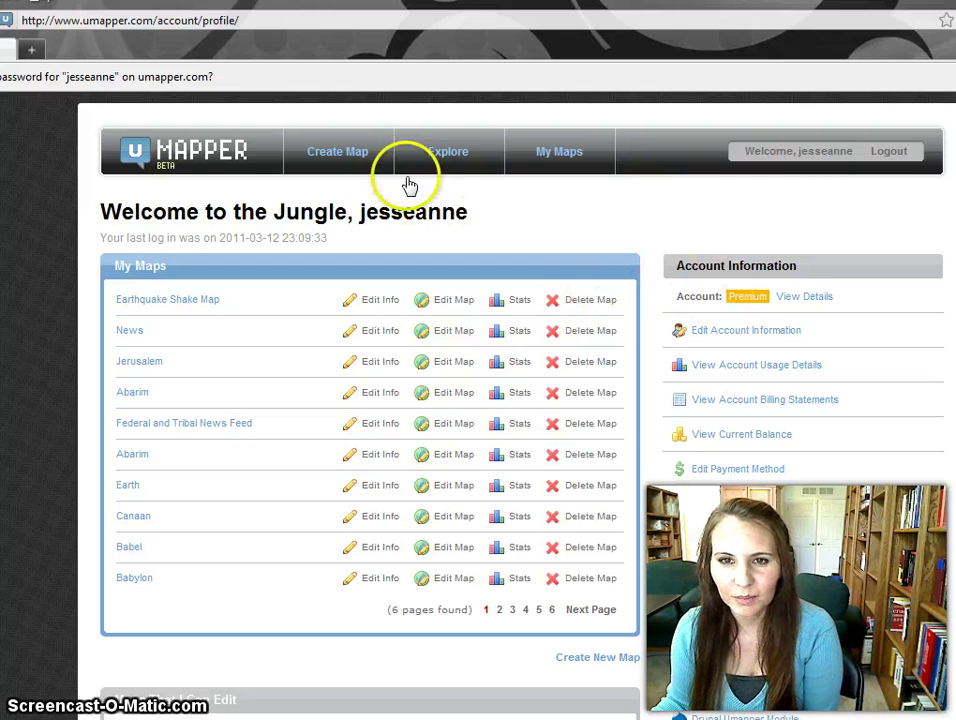
click(354, 163)
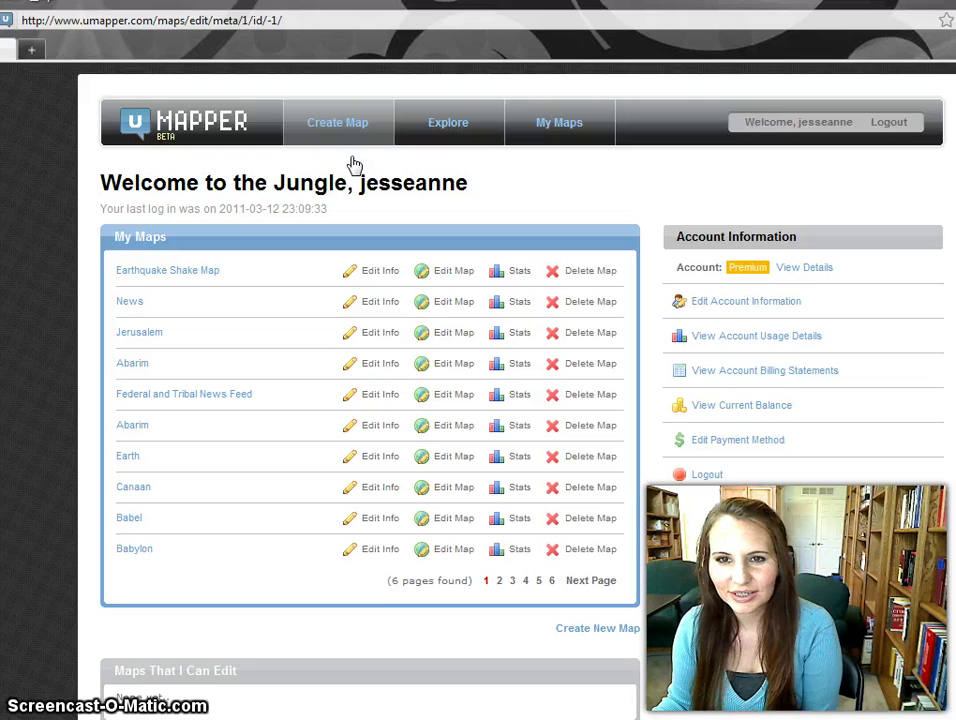
Replace the placeholder title 'Sample Map' with the new map title 'Here I am'.
click(338, 139)
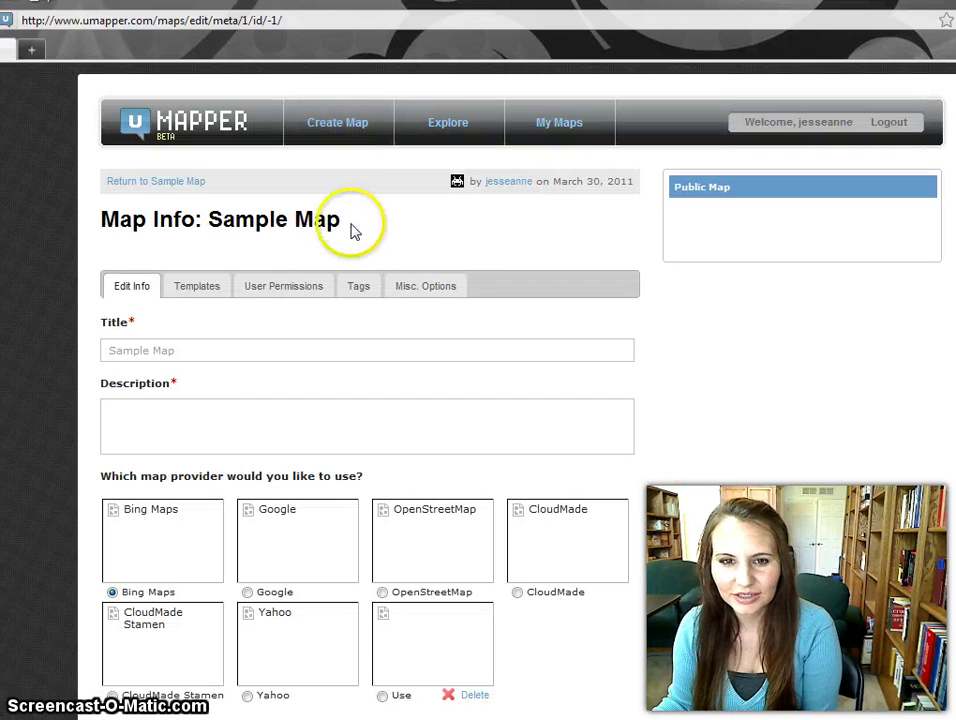
click(184, 356)
drag(188, 354, 137, 386)
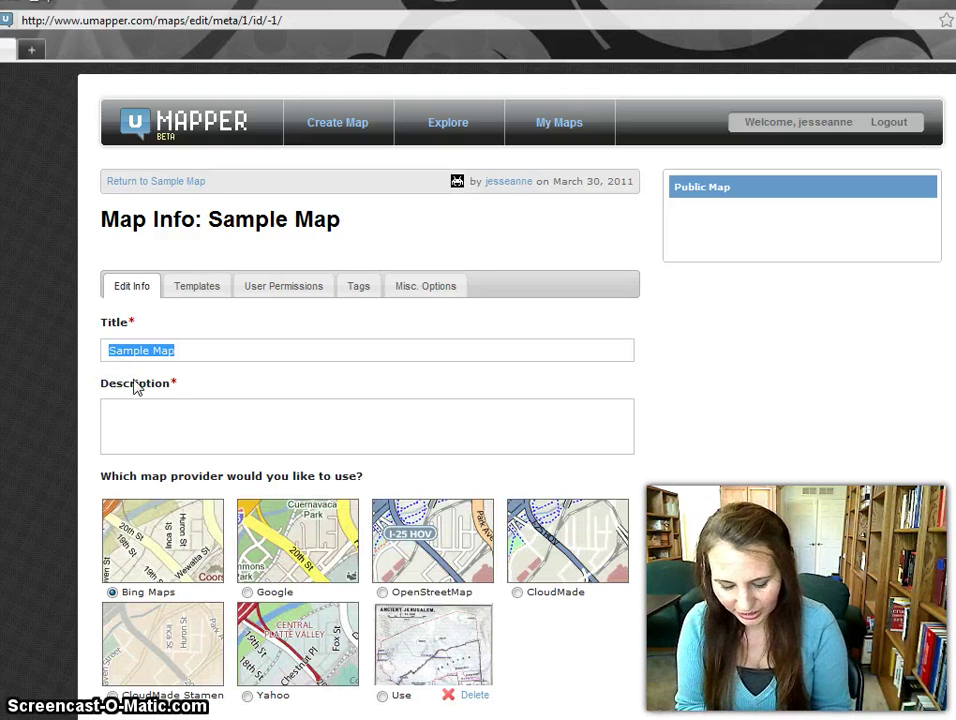
text(Here IAm)
key(BackSpace)
key(BackSpace)
text(am)
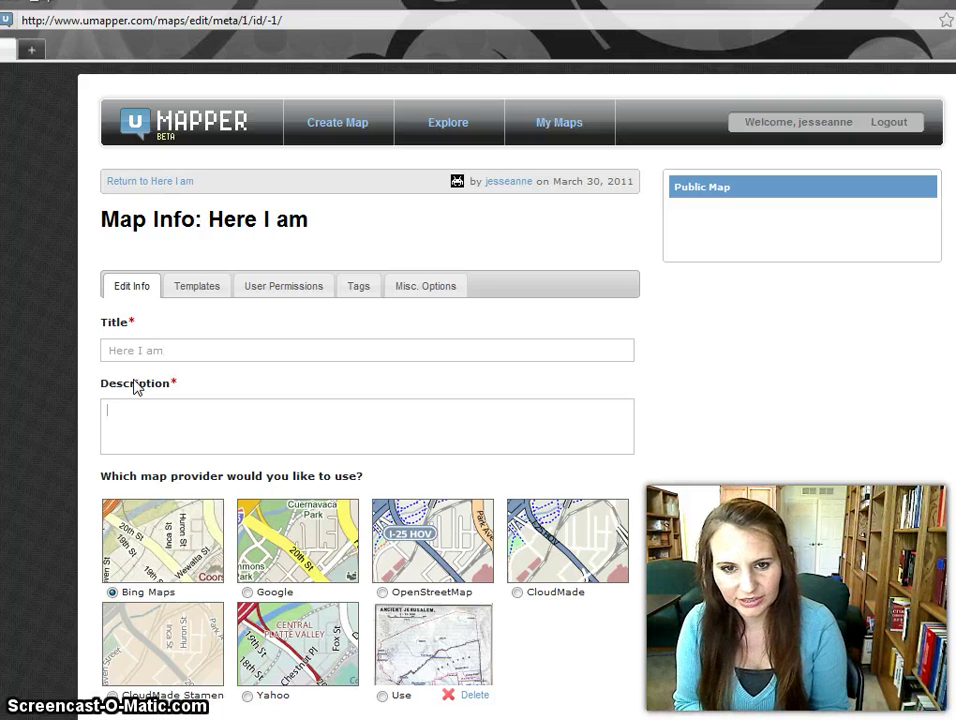
text(i am here)
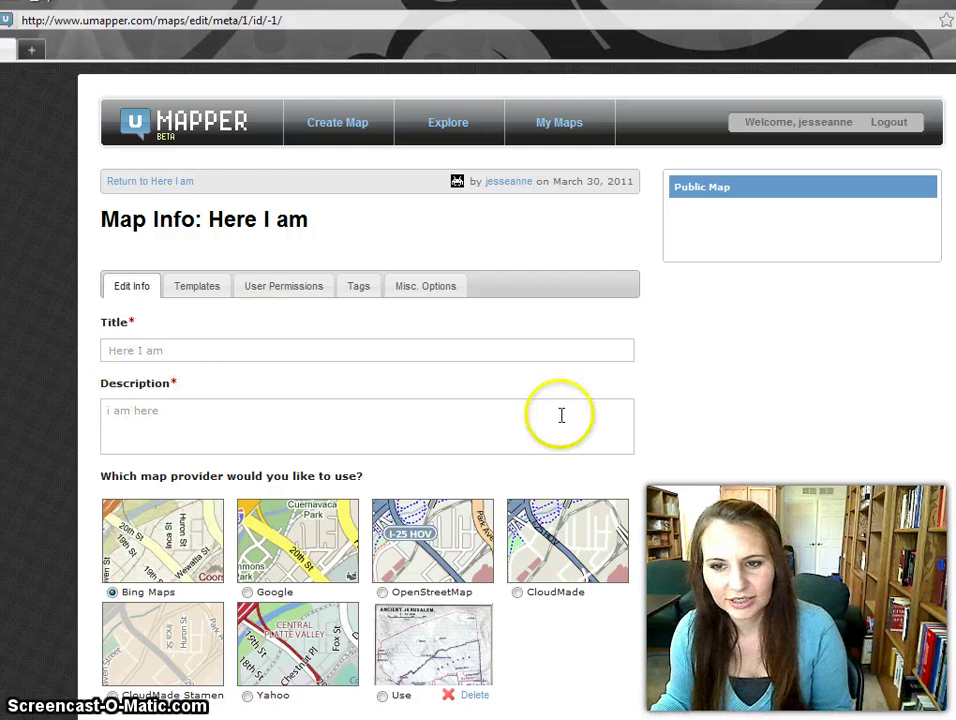
Keep Bing Maps as the provider and submit the map's title and description.
scroll(604, 418, down, 3)
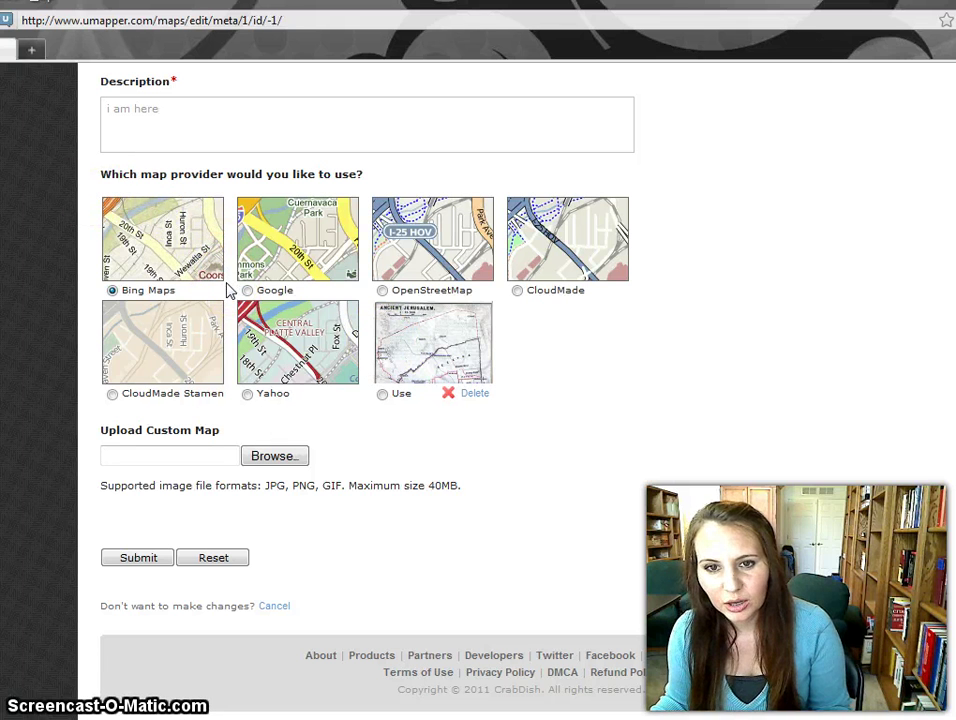
click(150, 287)
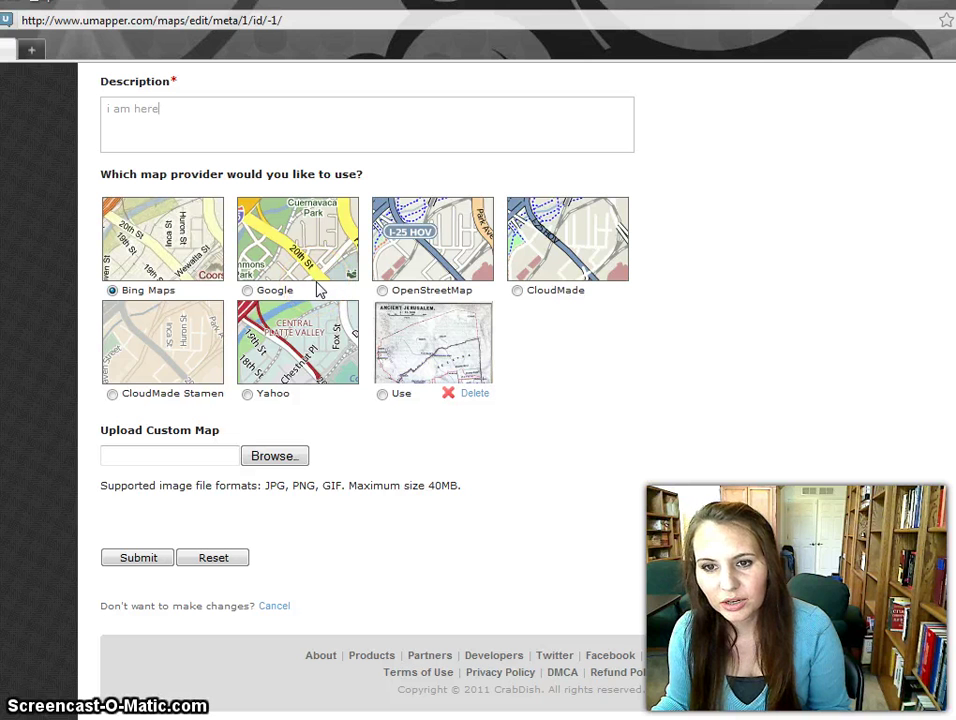
mouse_move(459, 335)
mouse_down()
mouse_move(442, 299)
mouse_move(397, 341)
mouse_move(445, 310)
mouse_move(405, 339)
mouse_move(455, 324)
mouse_move(405, 327)
mouse_move(404, 362)
mouse_move(461, 372)
mouse_move(296, 466)
mouse_up()
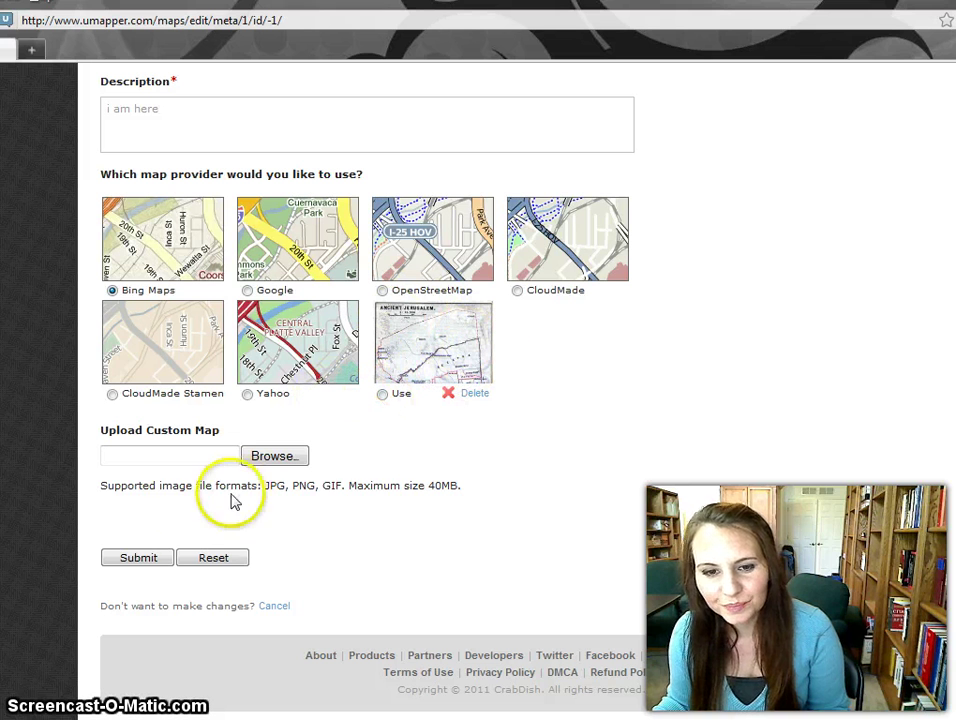
click(149, 559)
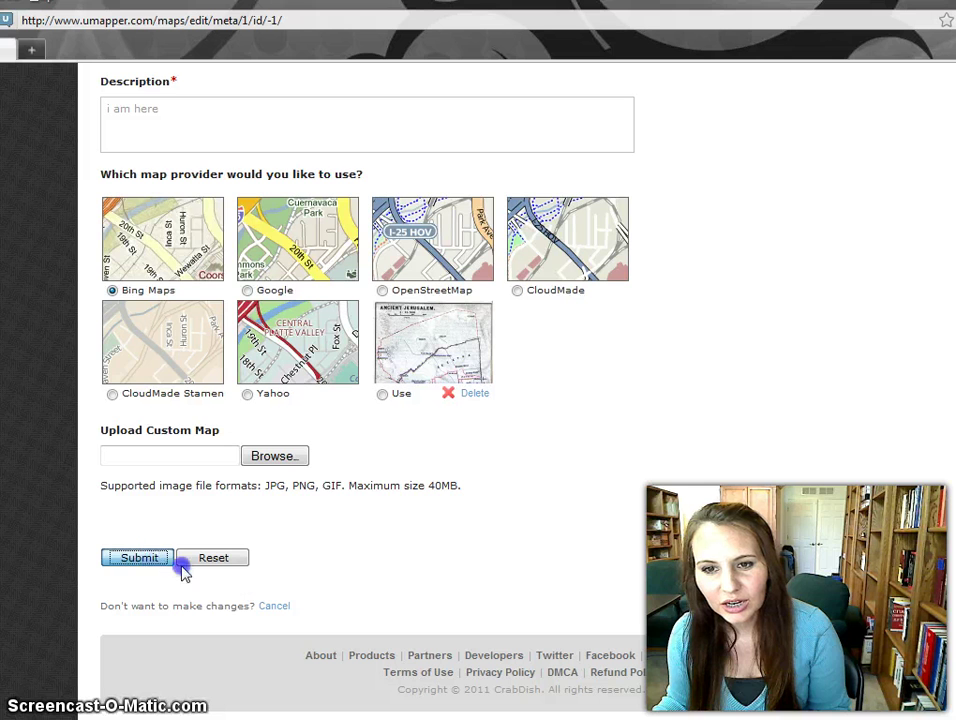
scroll(696, 442, up, 3)
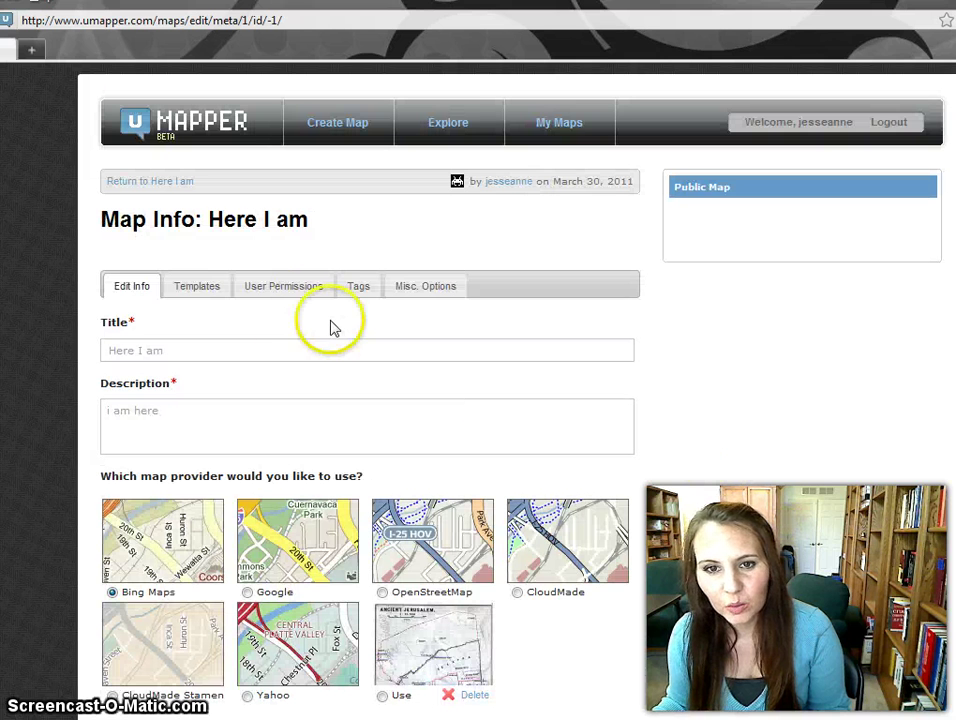
Choose the Twitter search template for the map.
click(199, 289)
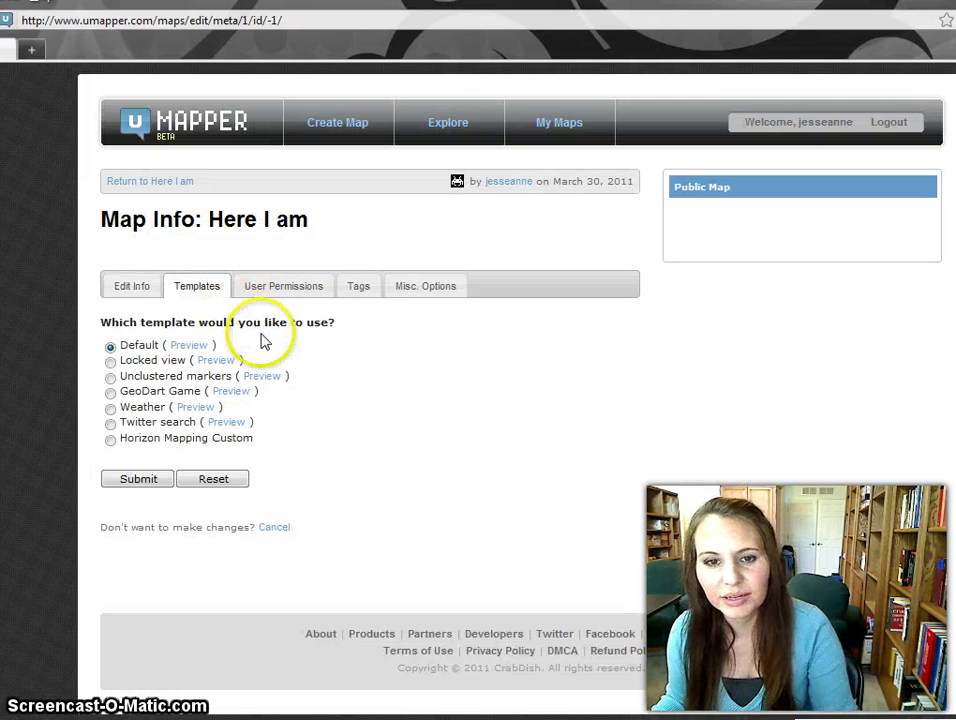
click(111, 424)
click(132, 447)
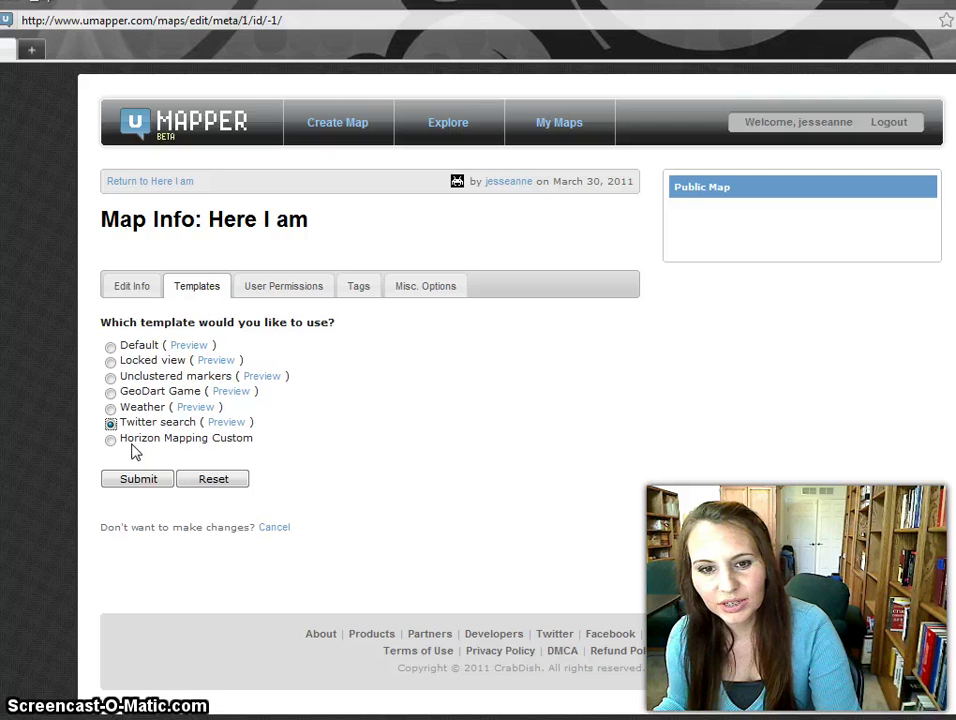
click(137, 448)
click(213, 443)
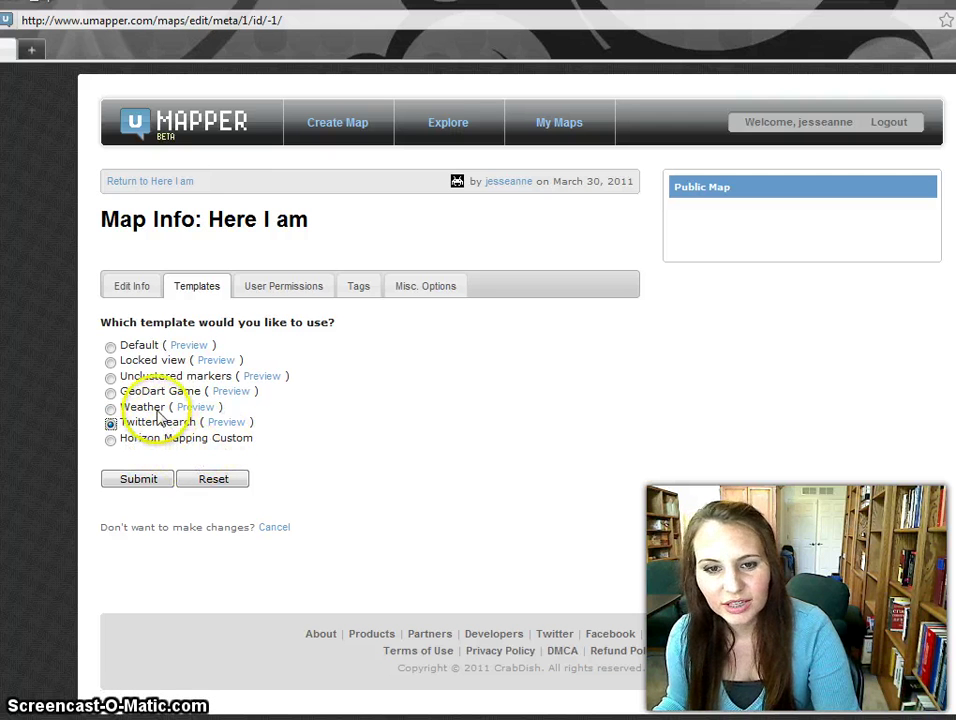
Review the User Permissions, Tags and Misc. Options settings, then submit them.
click(279, 291)
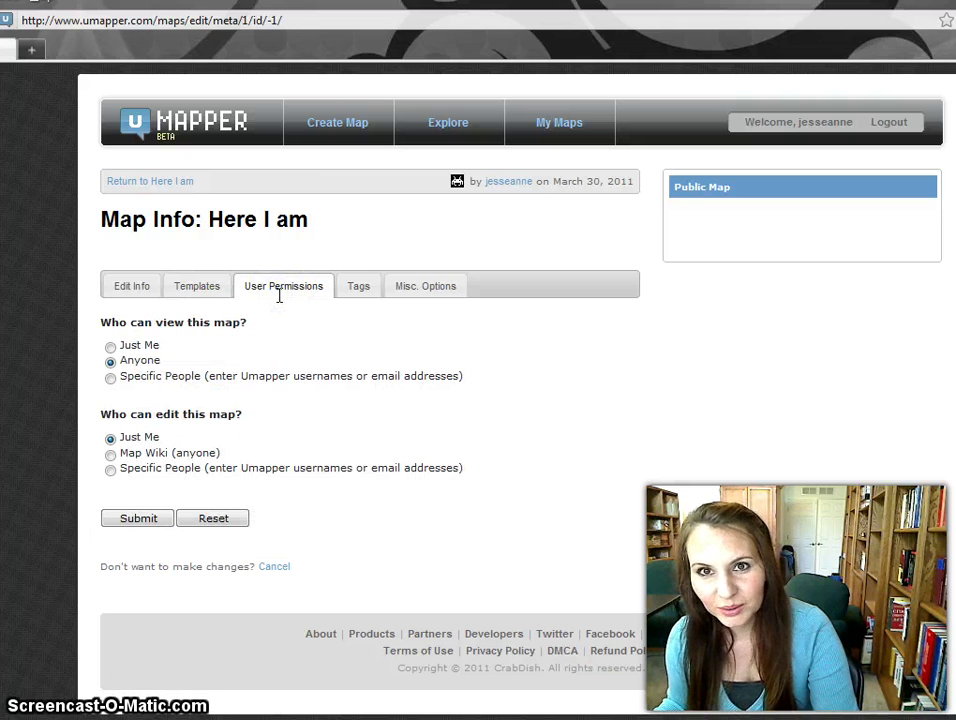
click(356, 289)
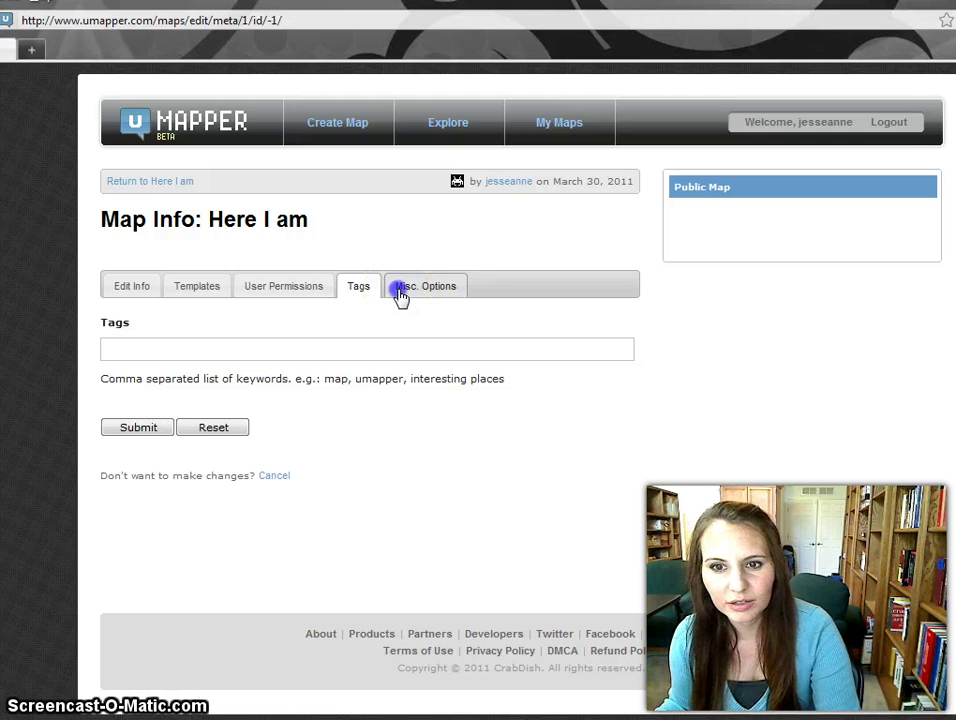
click(401, 290)
click(303, 368)
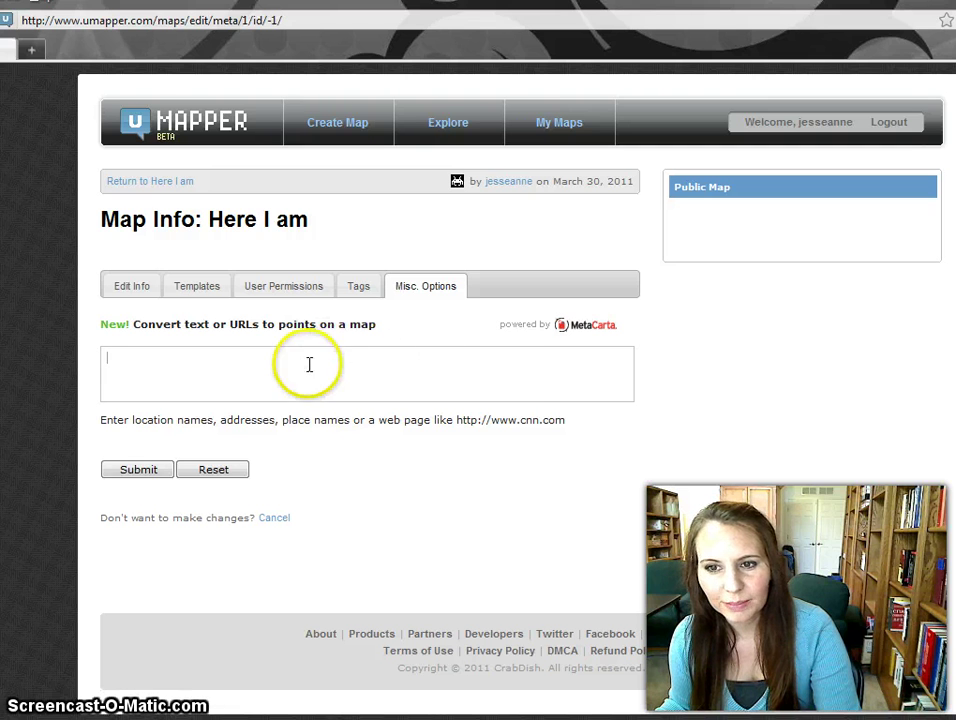
drag(568, 420, 452, 422)
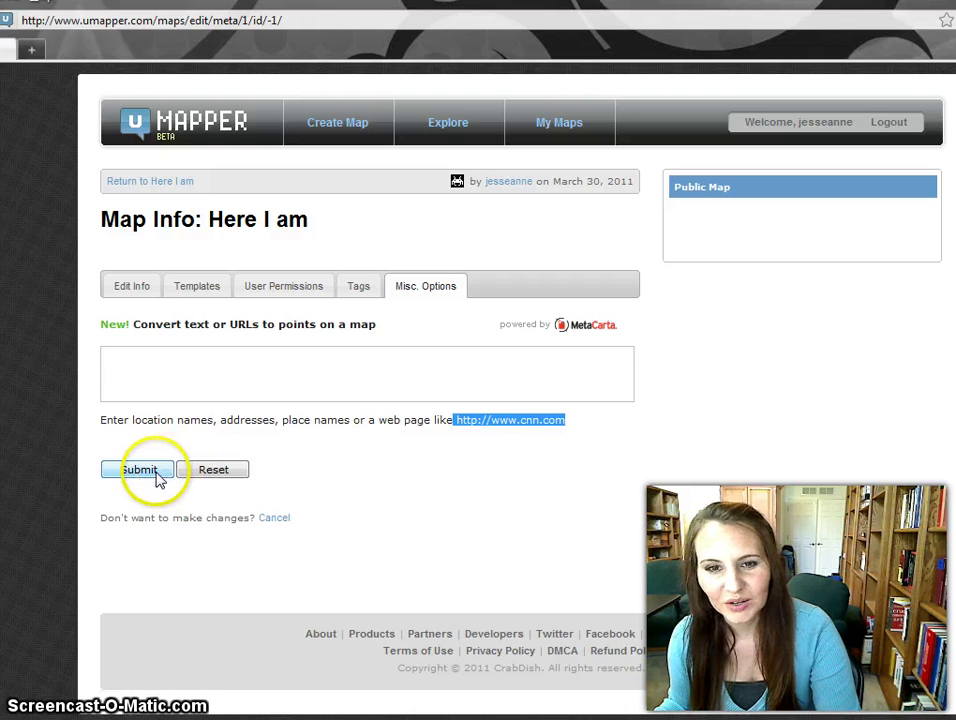
click(128, 288)
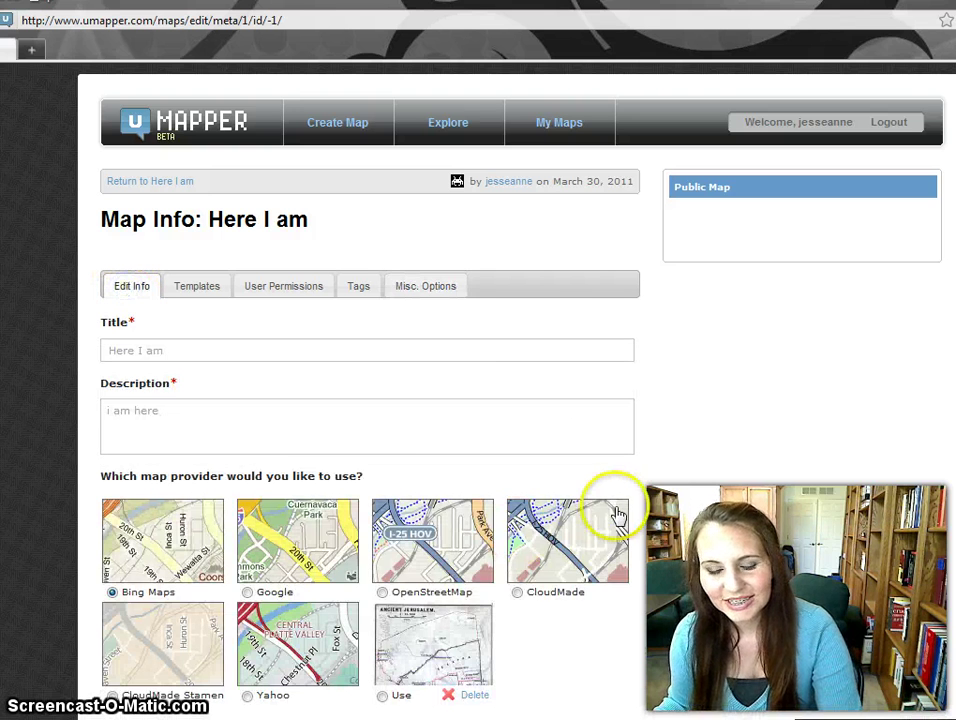
Submit the Edit Info form so Here I am loads in the map editor.
scroll(618, 512, down, 3)
click(157, 570)
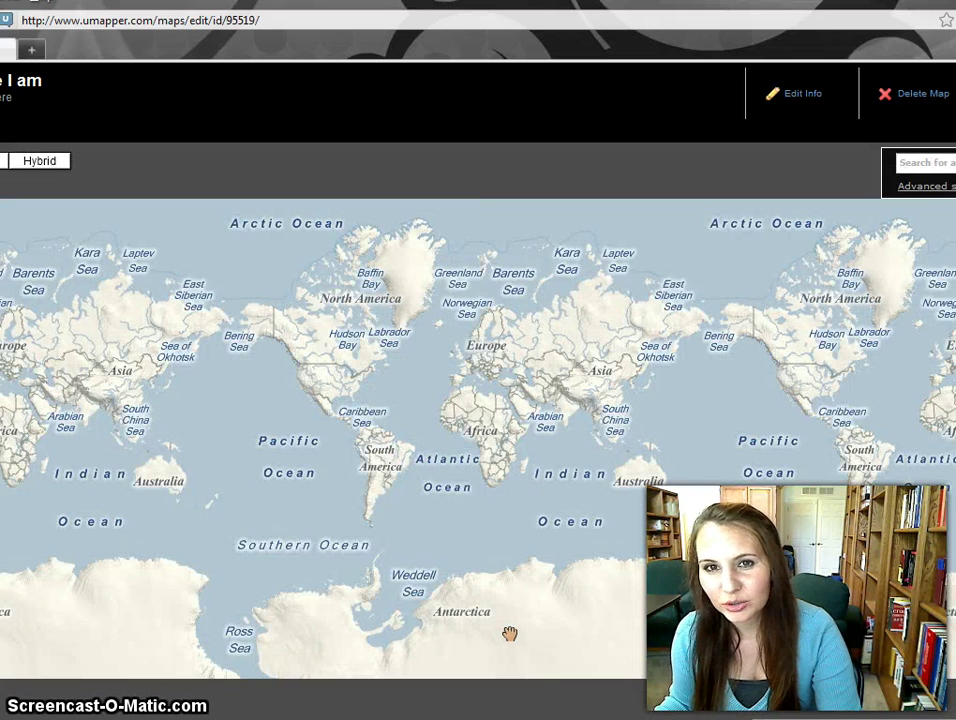
Highlight the map's id in the address bar, then return to the editor's world map.
click(233, 14)
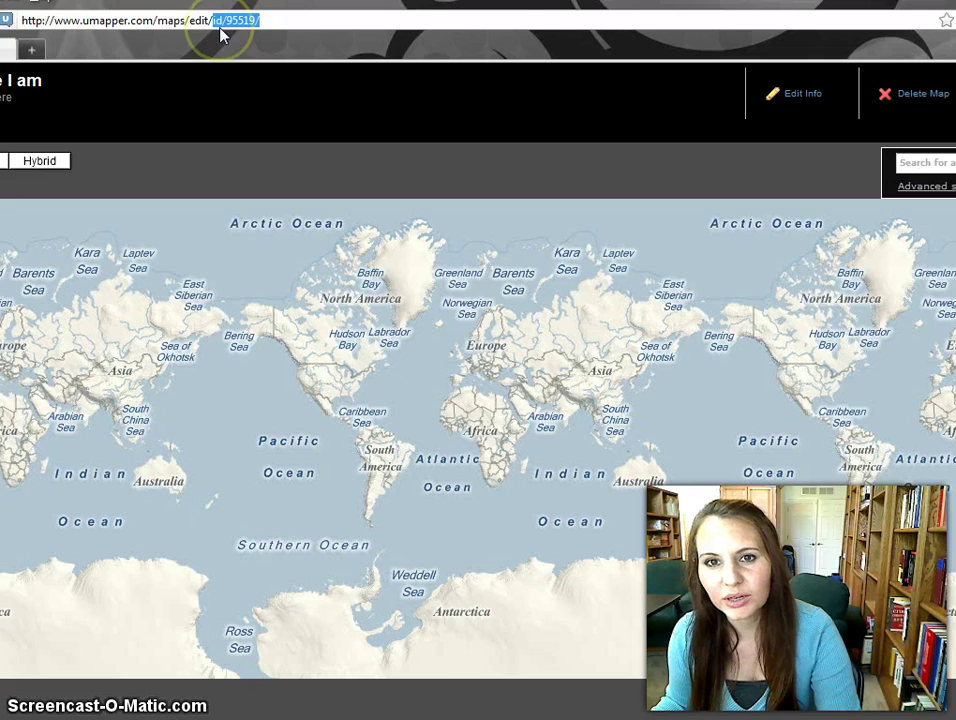
drag(222, 36, 253, 24)
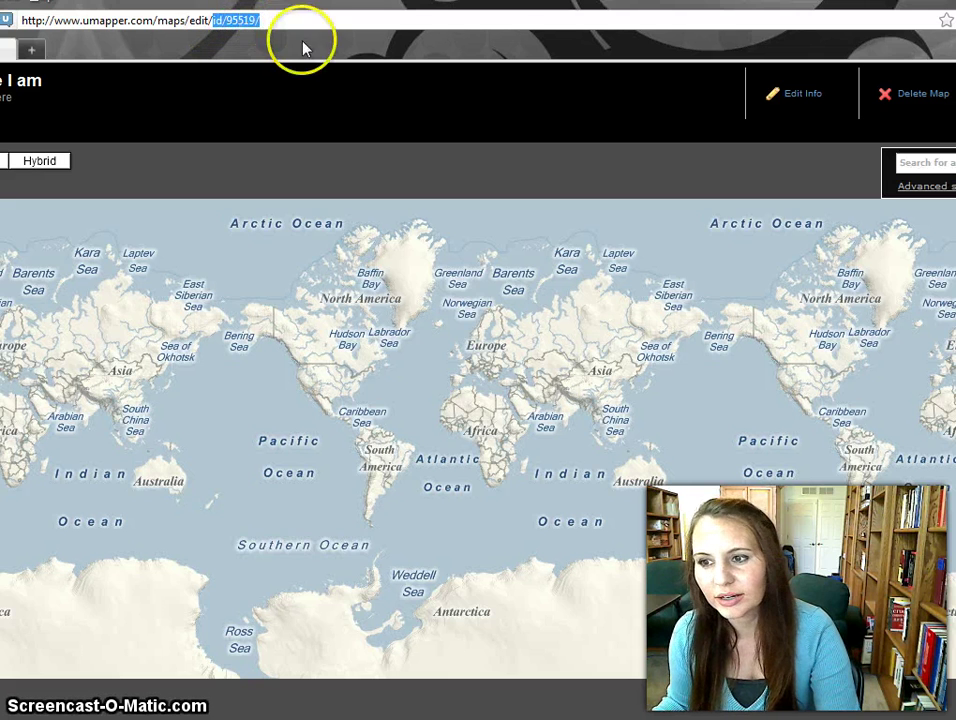
click(948, 375)
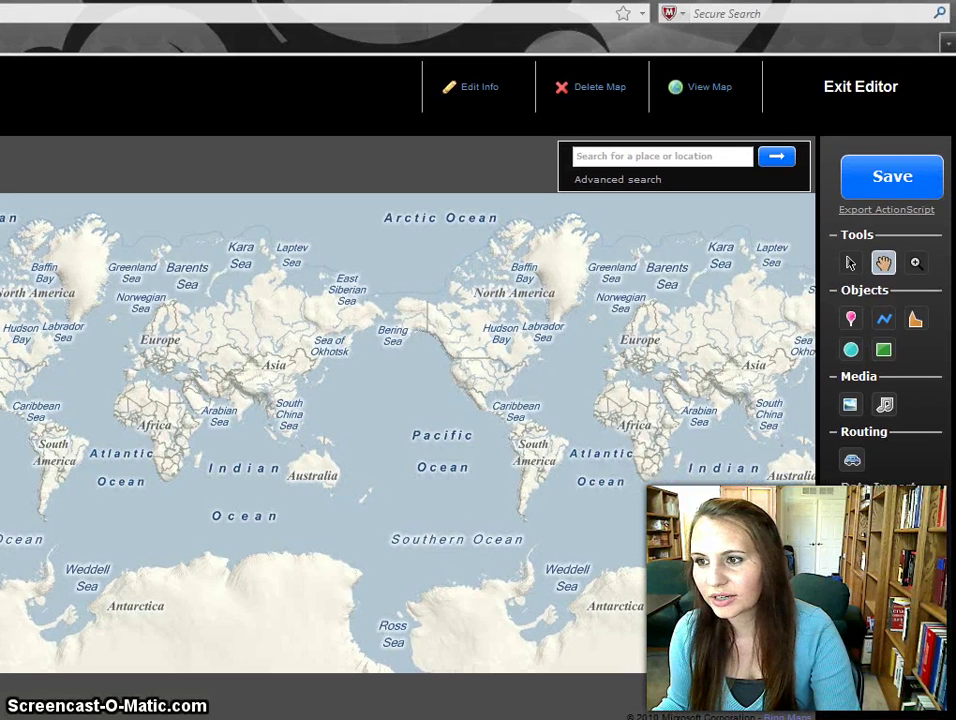
Add a marker over North America and apply a new Marker Fill colour.
click(850, 318)
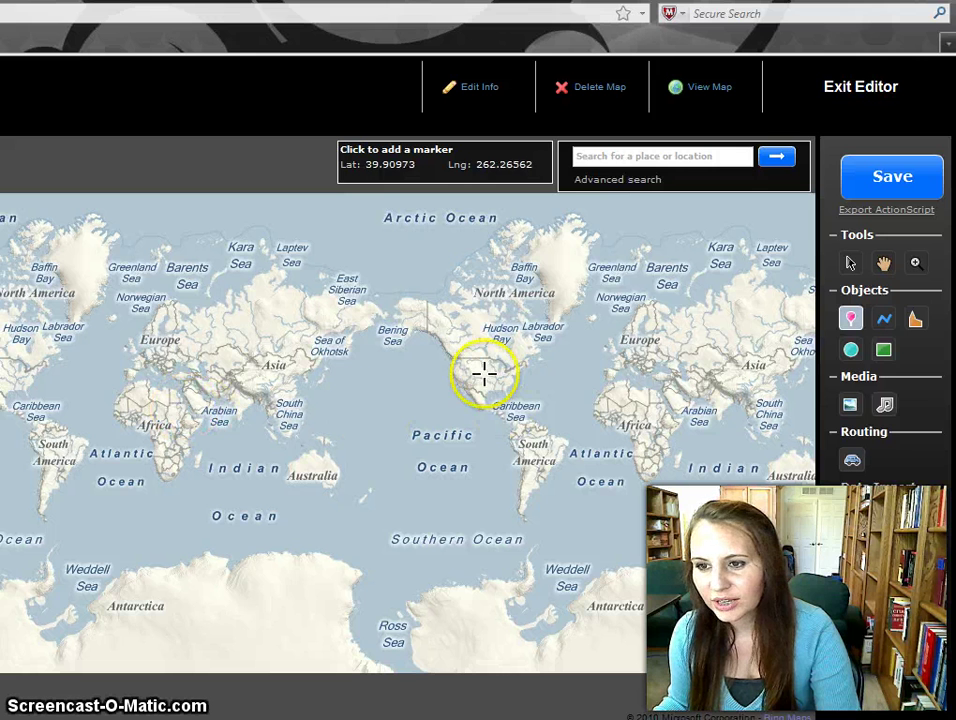
click(466, 380)
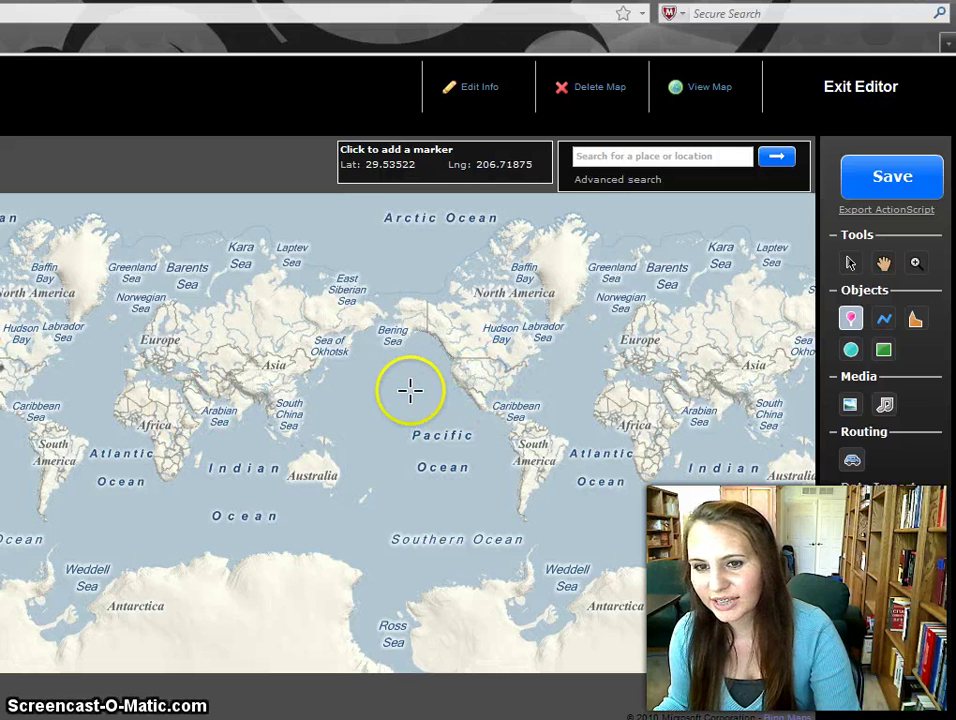
mouse_move(12, 360)
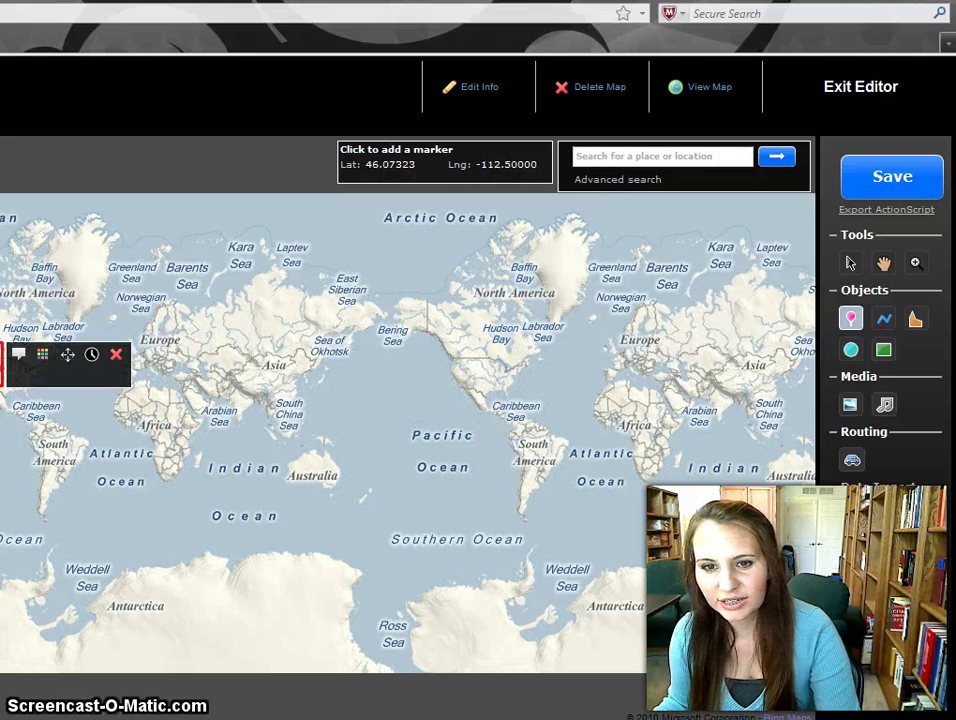
click(44, 356)
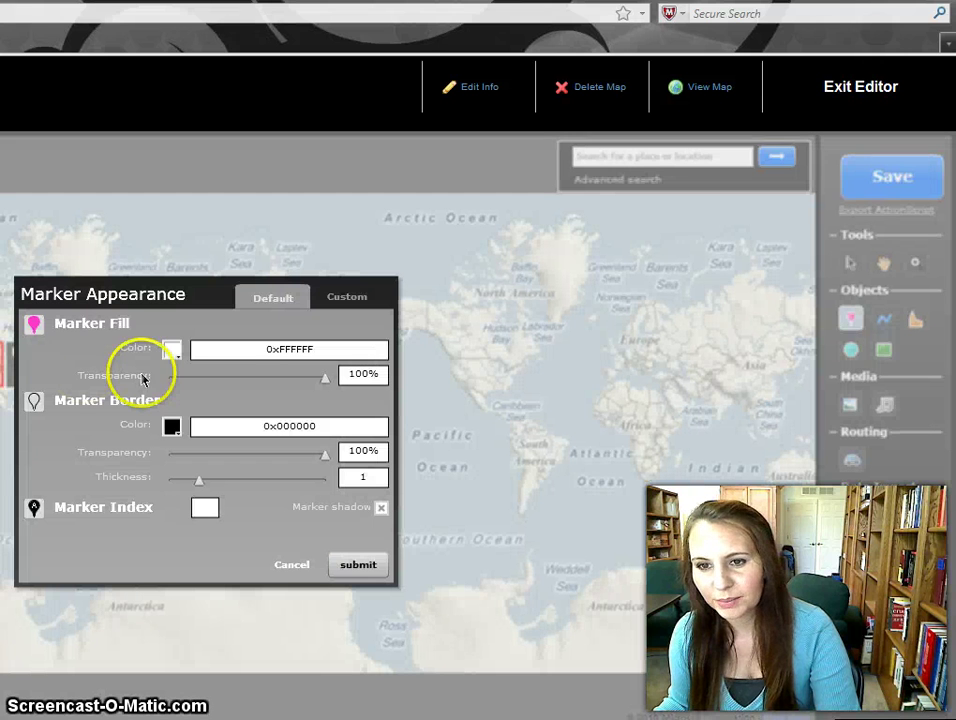
click(171, 349)
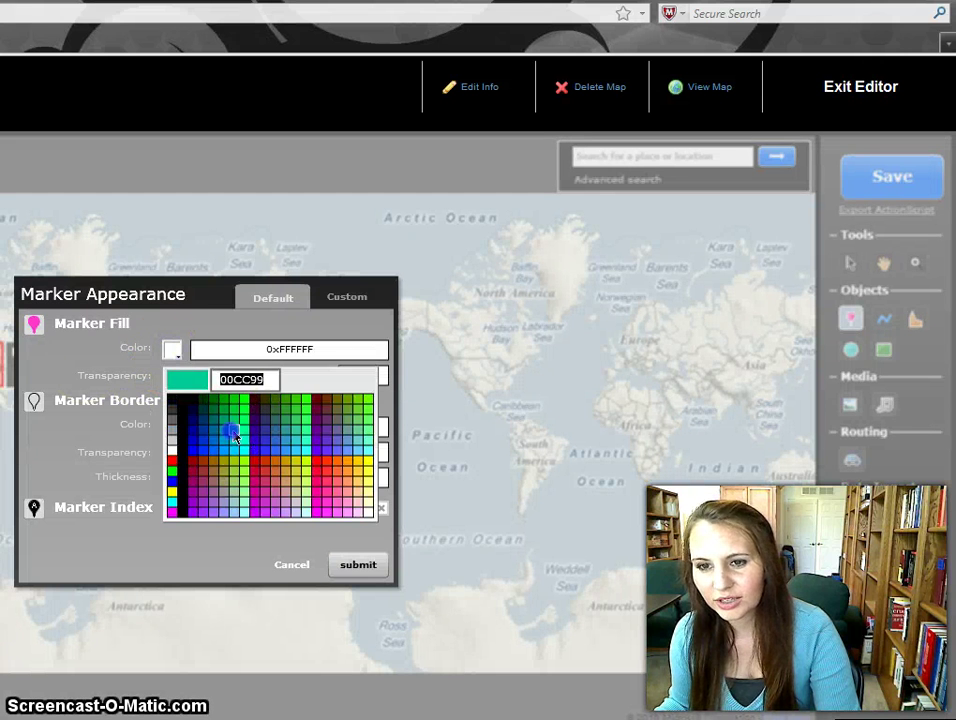
click(245, 437)
click(358, 566)
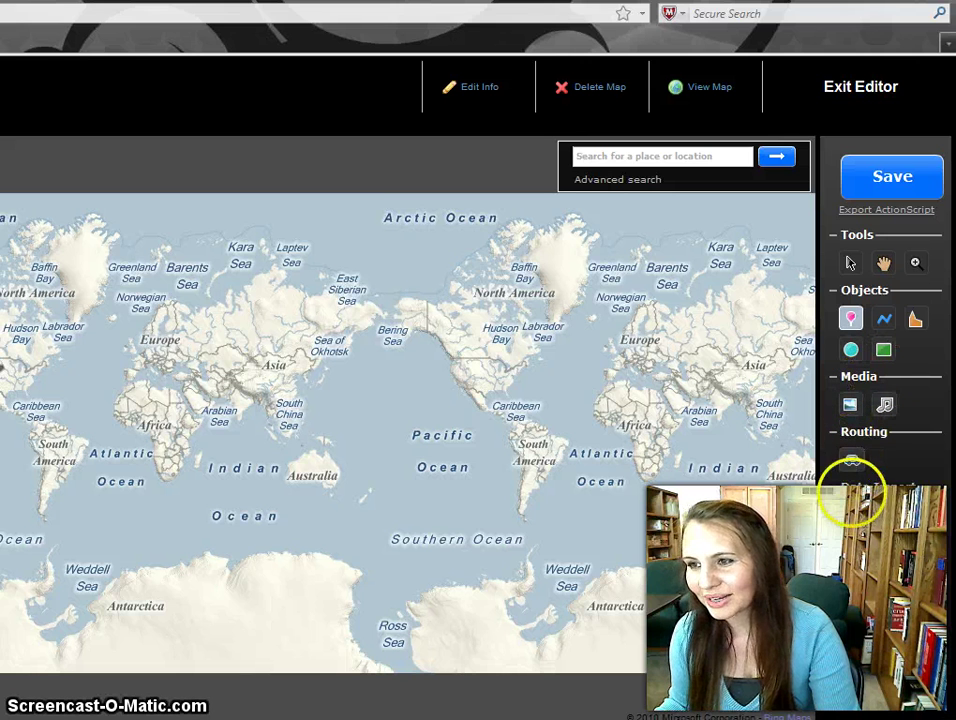
Open Import data under Link to data feed, then request View Map, raising the abandon-changes prompt.
click(852, 505)
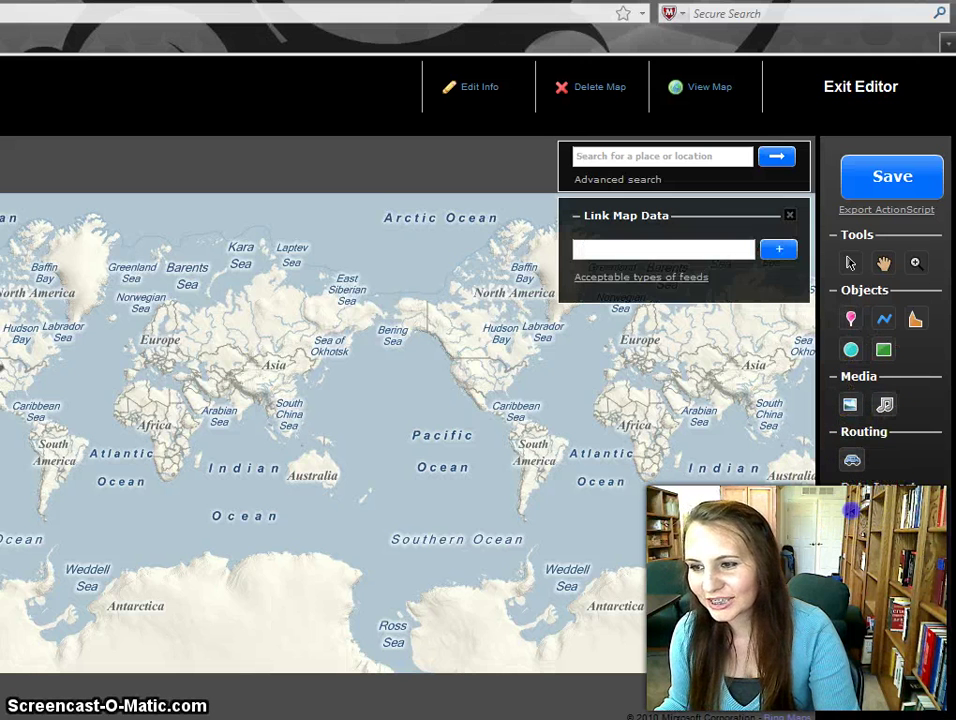
click(871, 506)
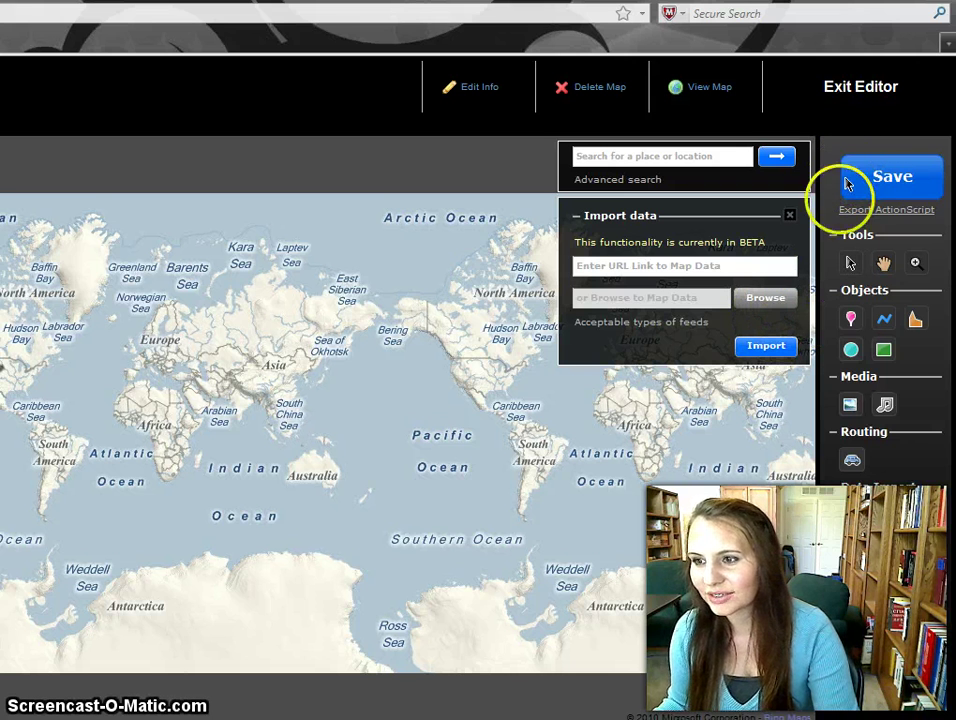
click(672, 88)
Confirm with OK to save the map and load the Here I am public page.
click(158, 399)
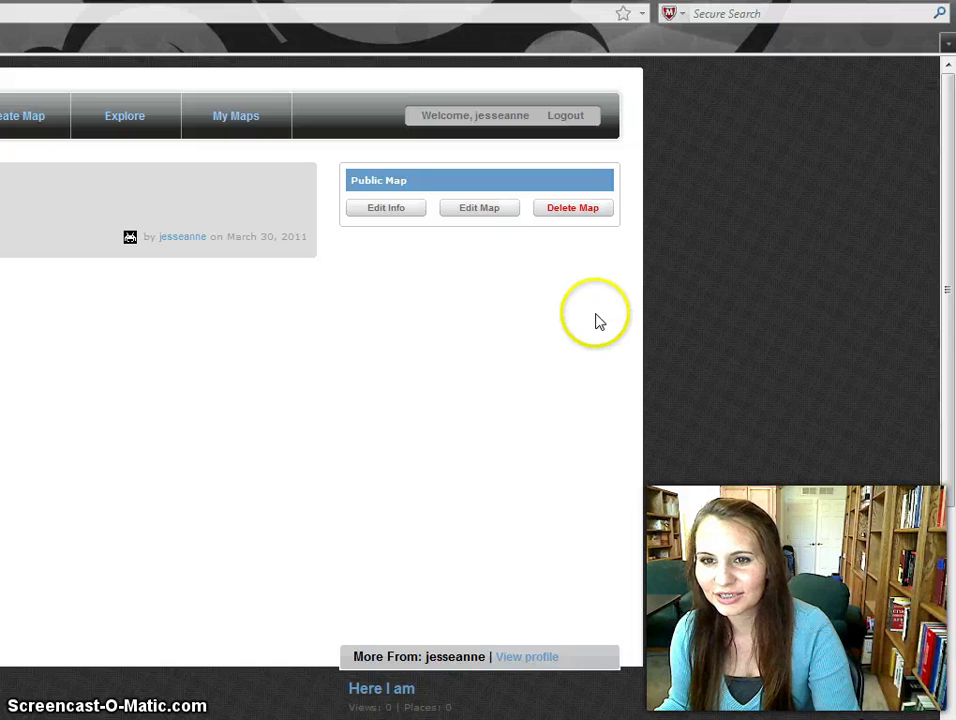